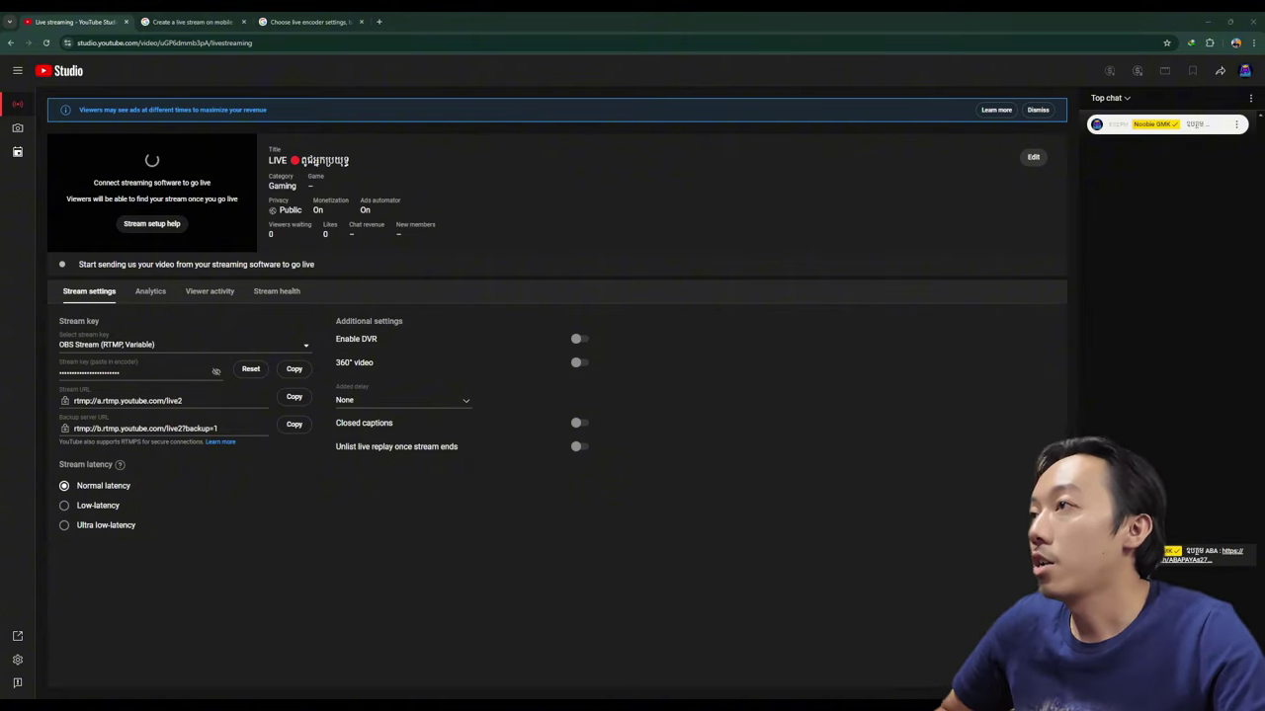
Step: Open the YouTube Help article on creating a live stream on mobile and skim its instructions and frequently asked questions
left_click(193, 21)
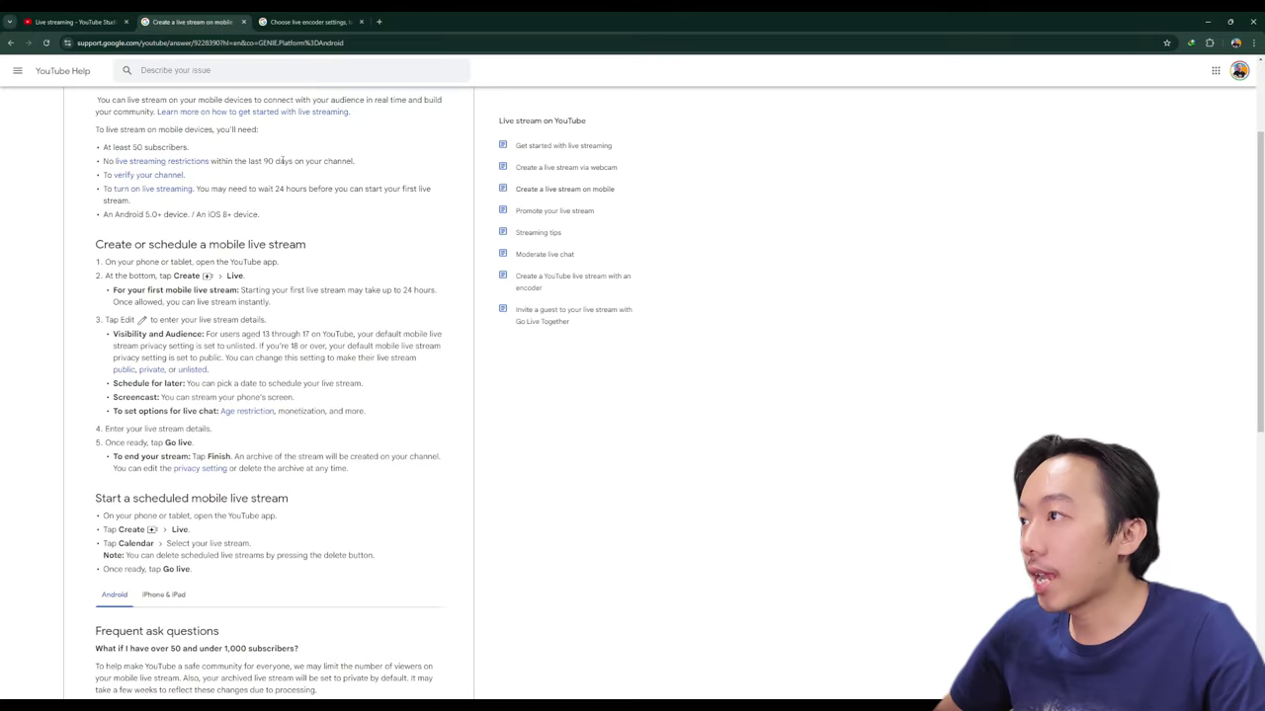
scroll(371, 303, "down", 3)
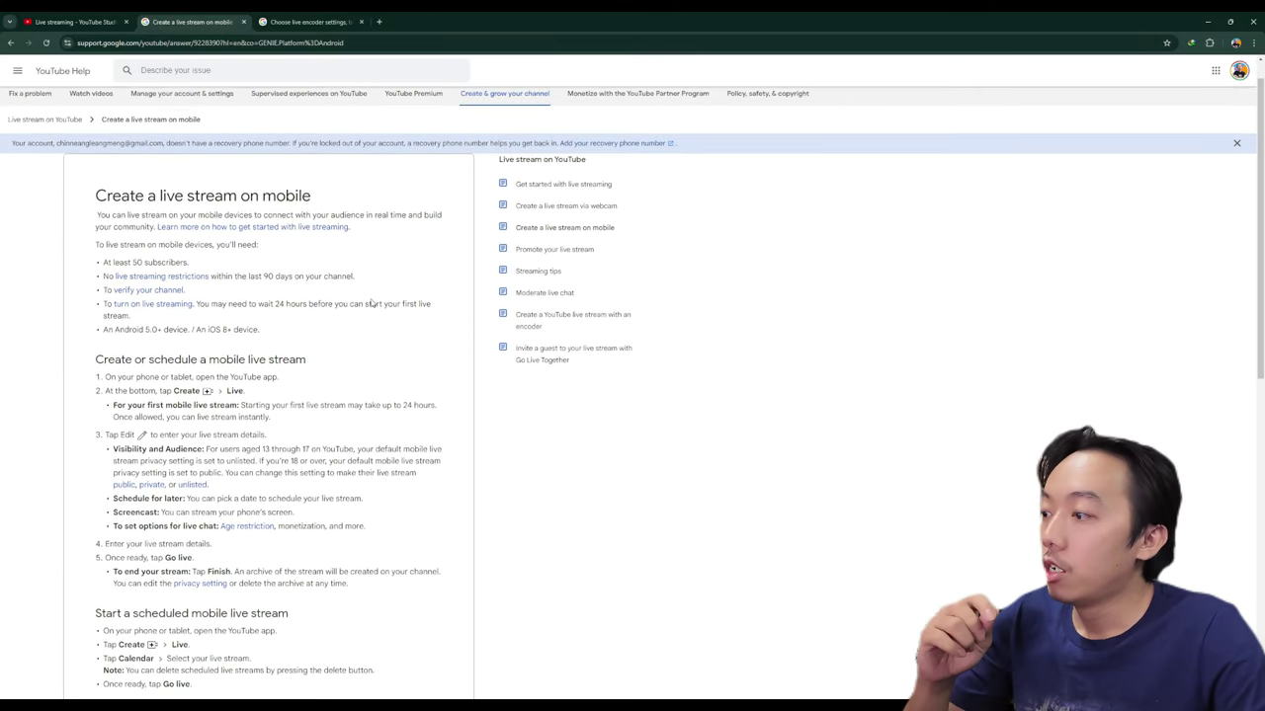
scroll(371, 304, "down", 2)
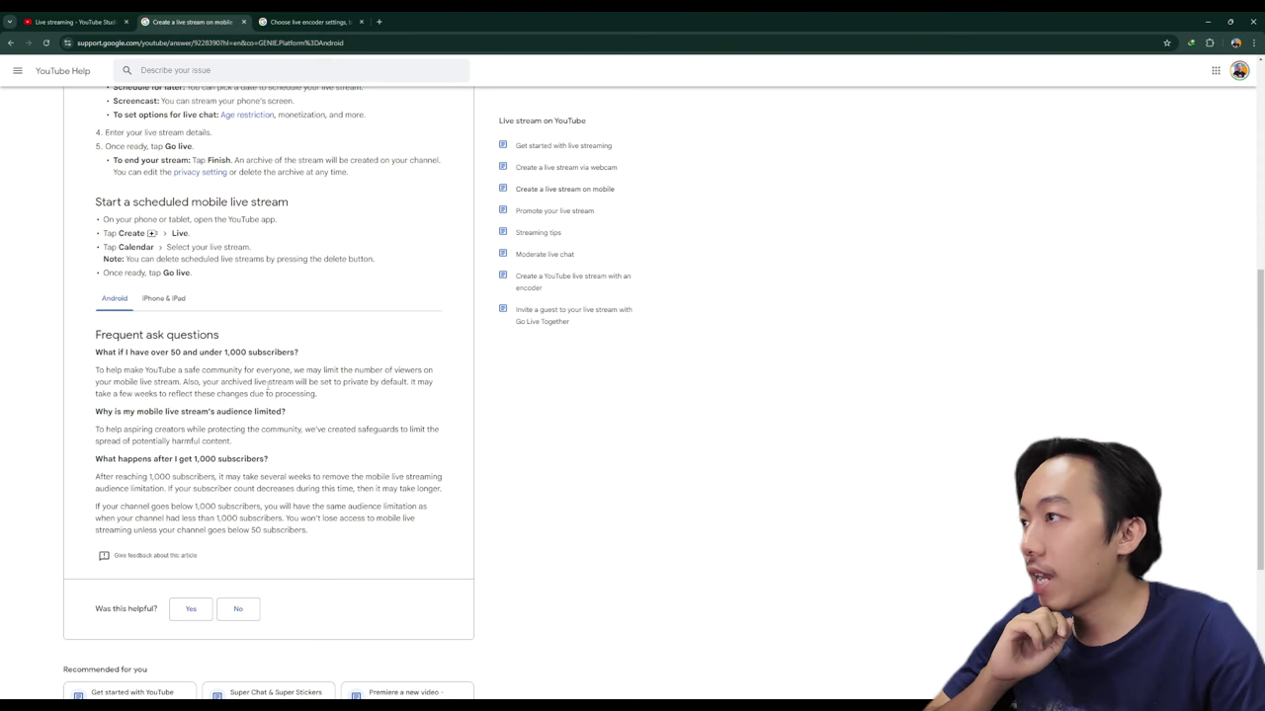
scroll(267, 387, "up", 3)
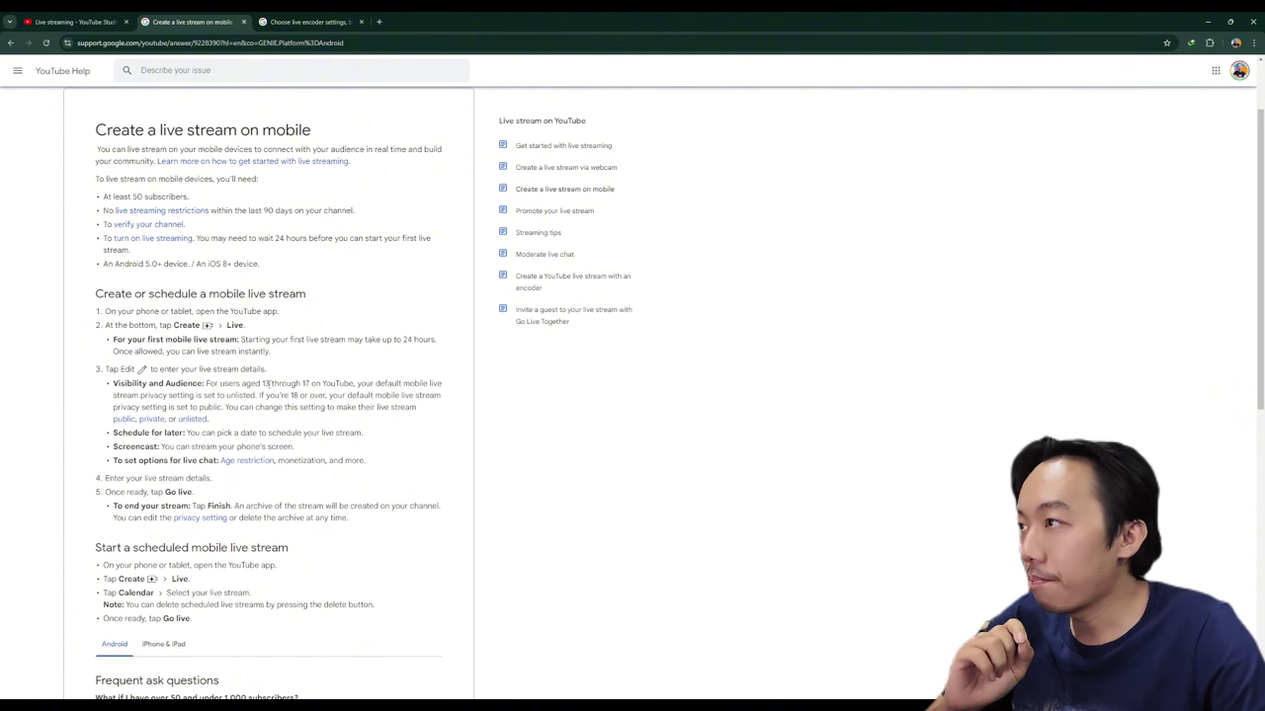
scroll(264, 383, "up", 2)
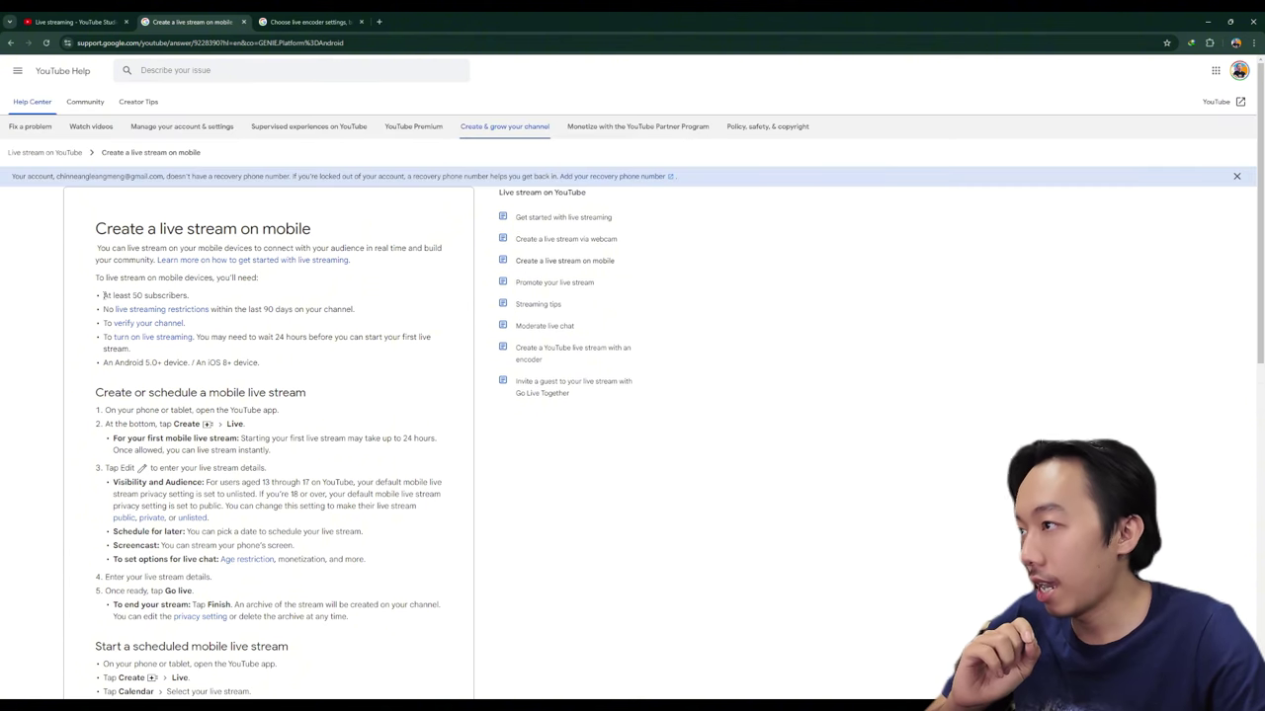
Step: Examine the mobile live streaming requirements, highlighting the article title, the subscriber minimum and the streaming restrictions rule
left_click_drag(102, 295, 197, 297)
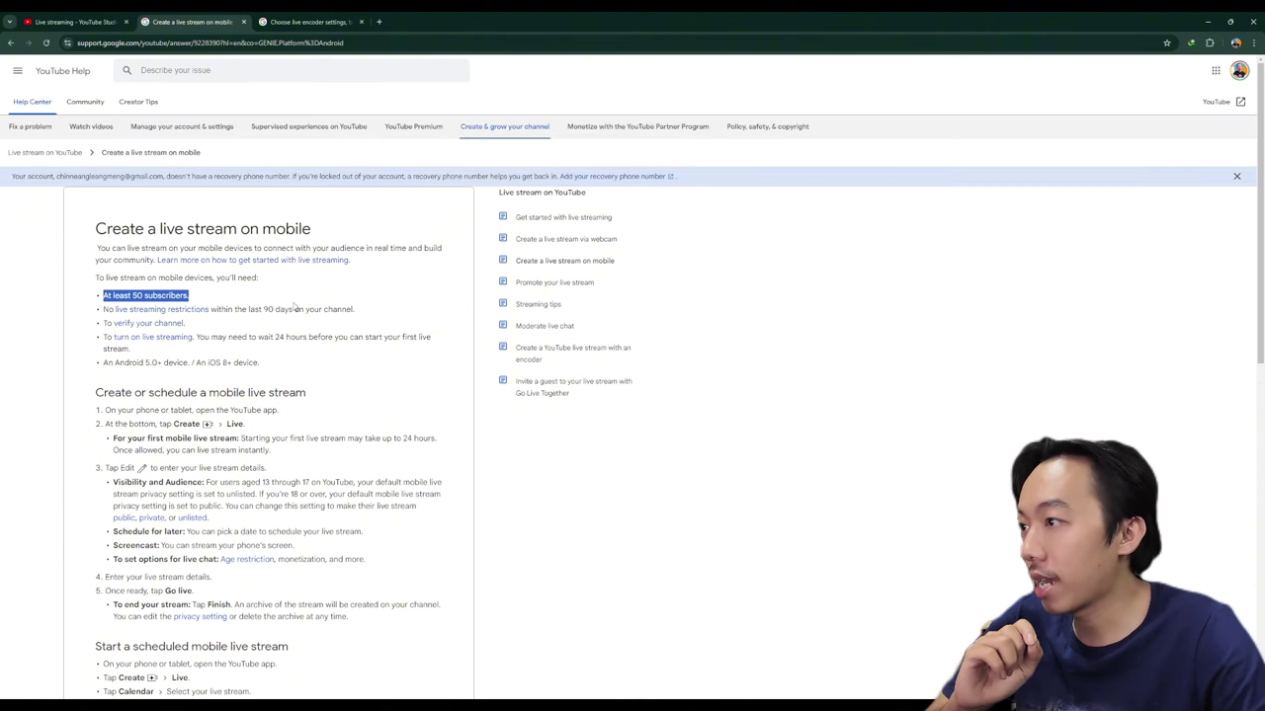
left_click_drag(312, 235, 96, 235)
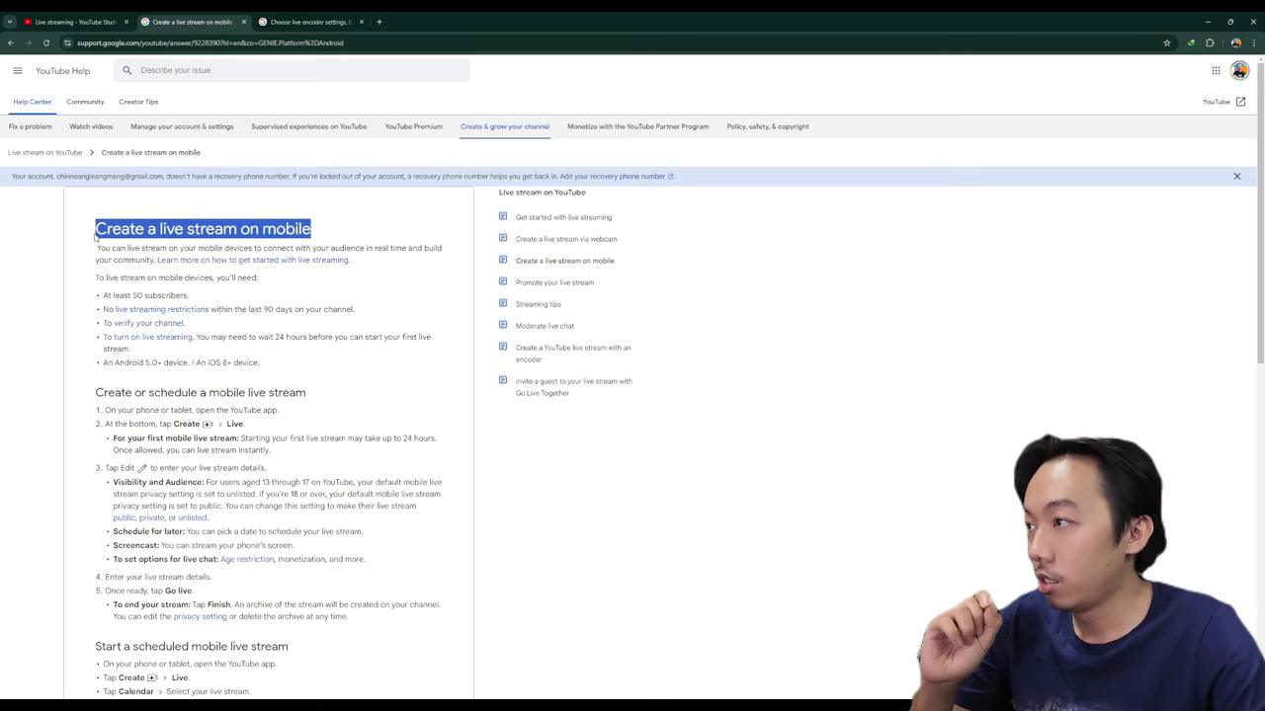
left_click_drag(220, 298, 87, 295)
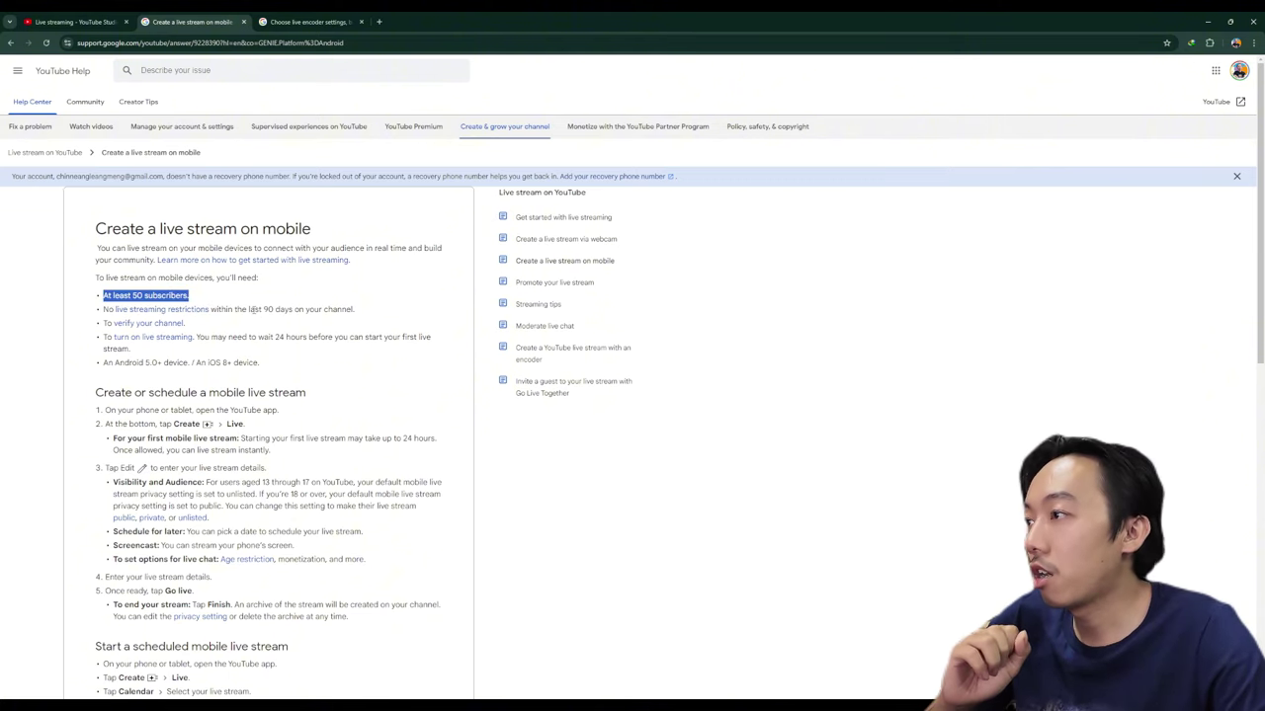
left_click_drag(99, 309, 367, 311)
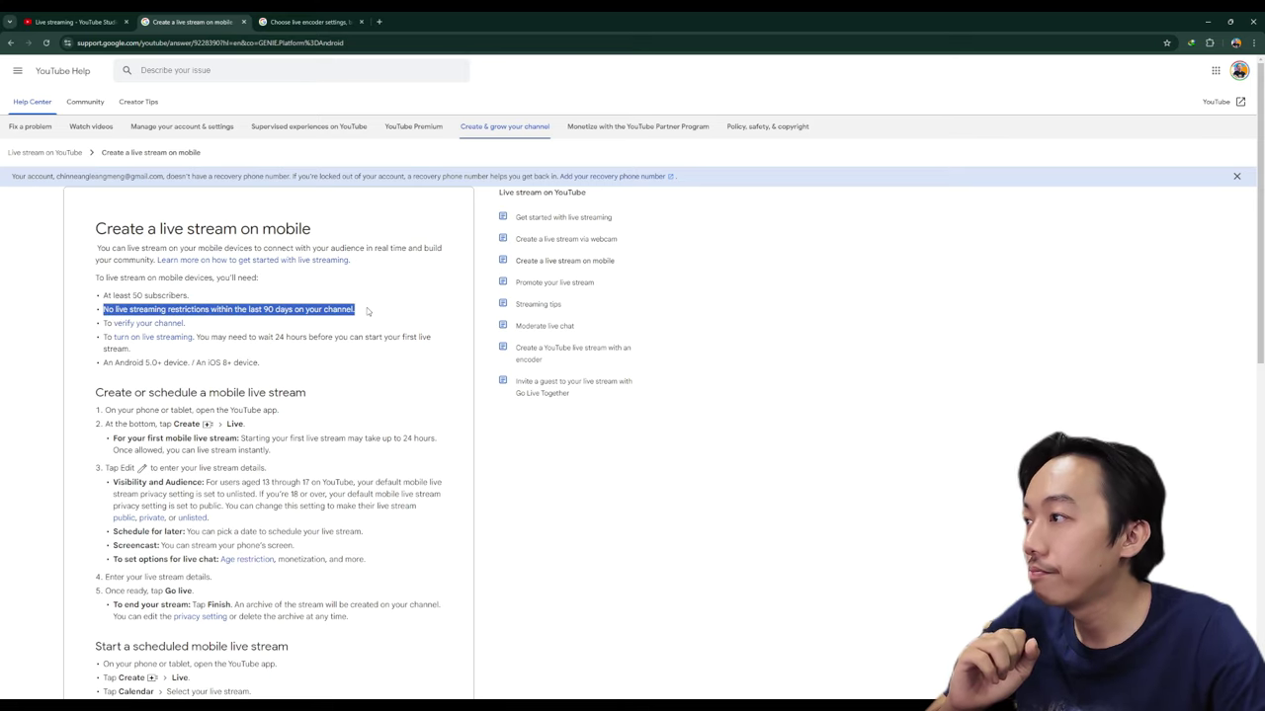
left_click(381, 313)
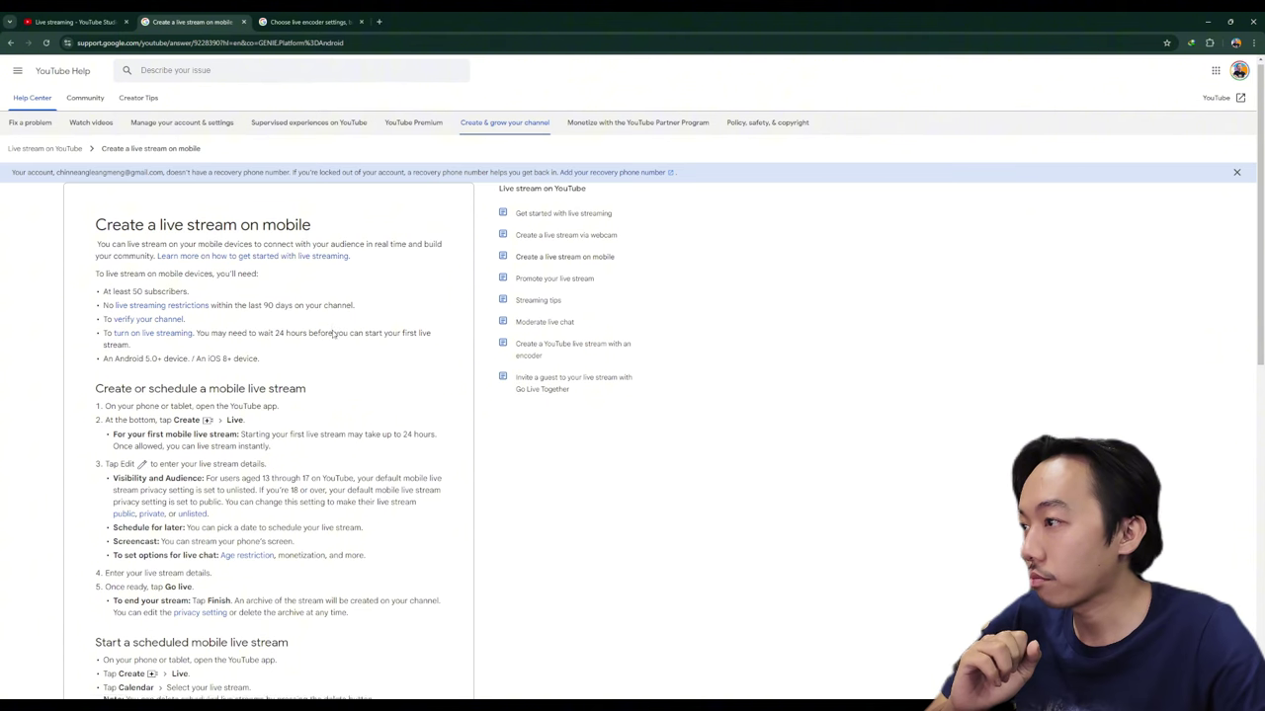
scroll(332, 330, "down", 2)
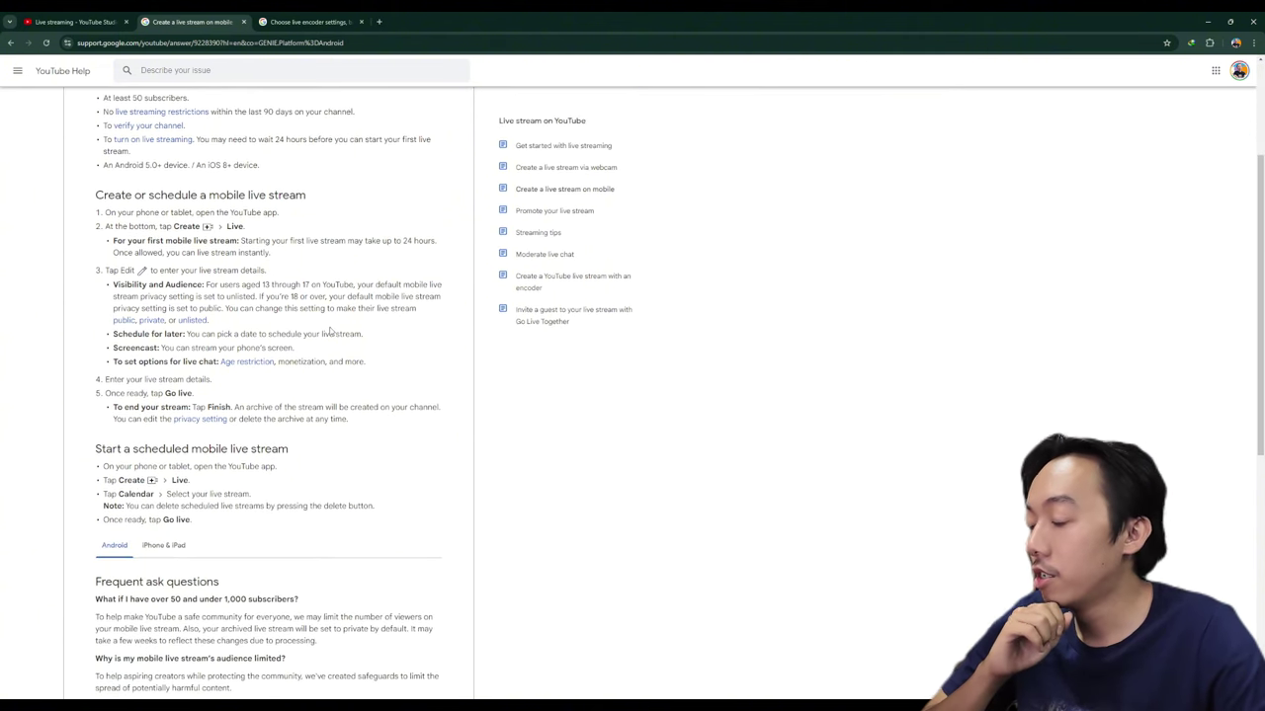
scroll(330, 331, "up", 1)
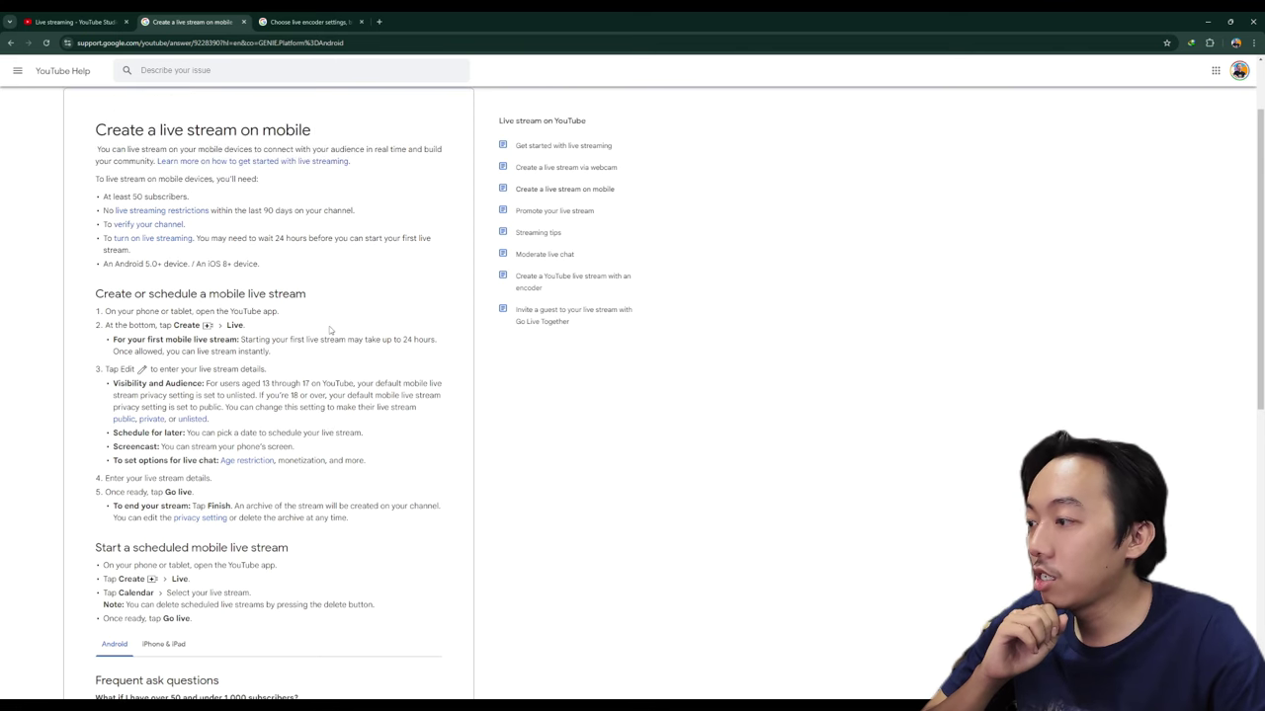
scroll(330, 331, "up", 1)
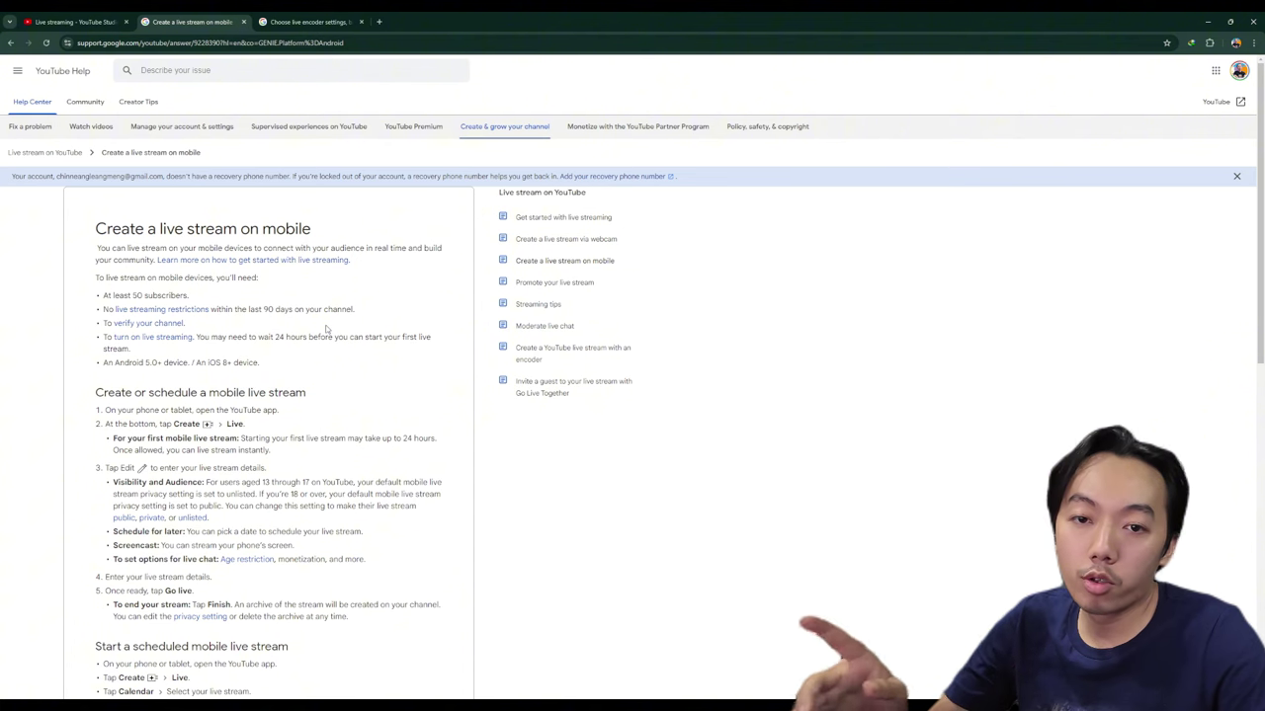
scroll(326, 329, "down", 3)
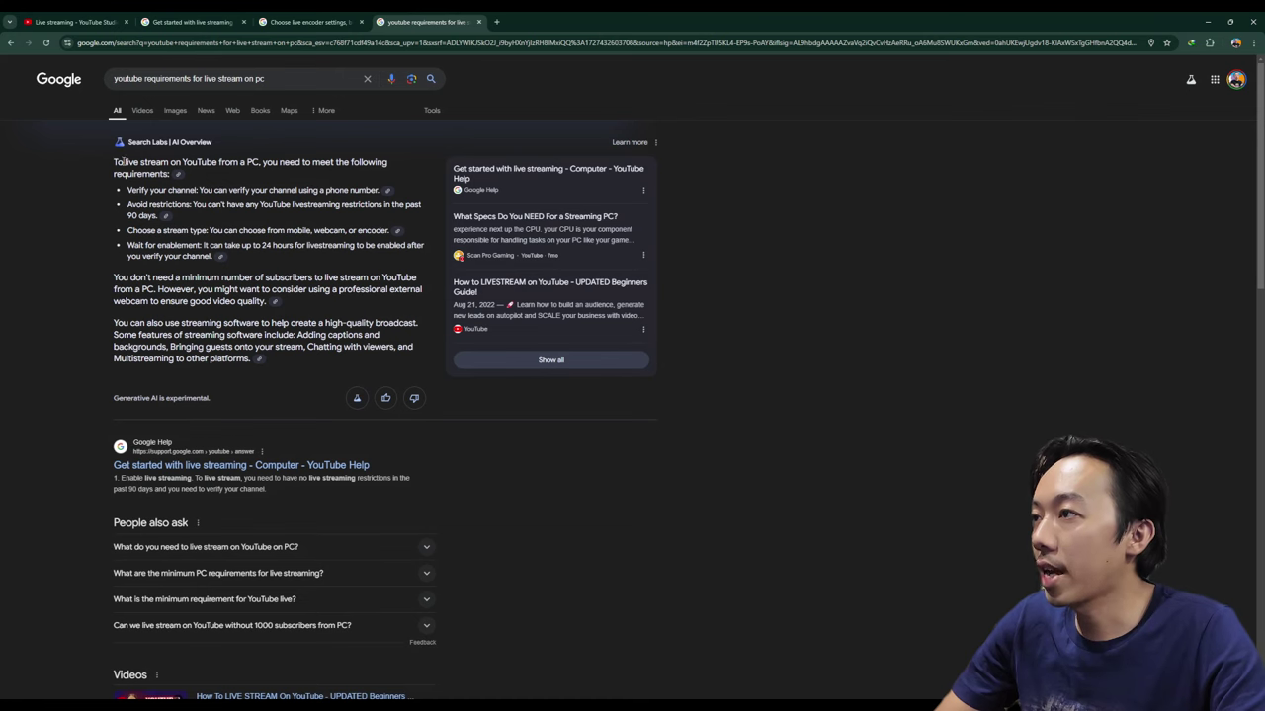
Step: Highlight the channel verification and restriction requirements for streaming from a PC in the Google AI Overview
left_click_drag(125, 162, 385, 162)
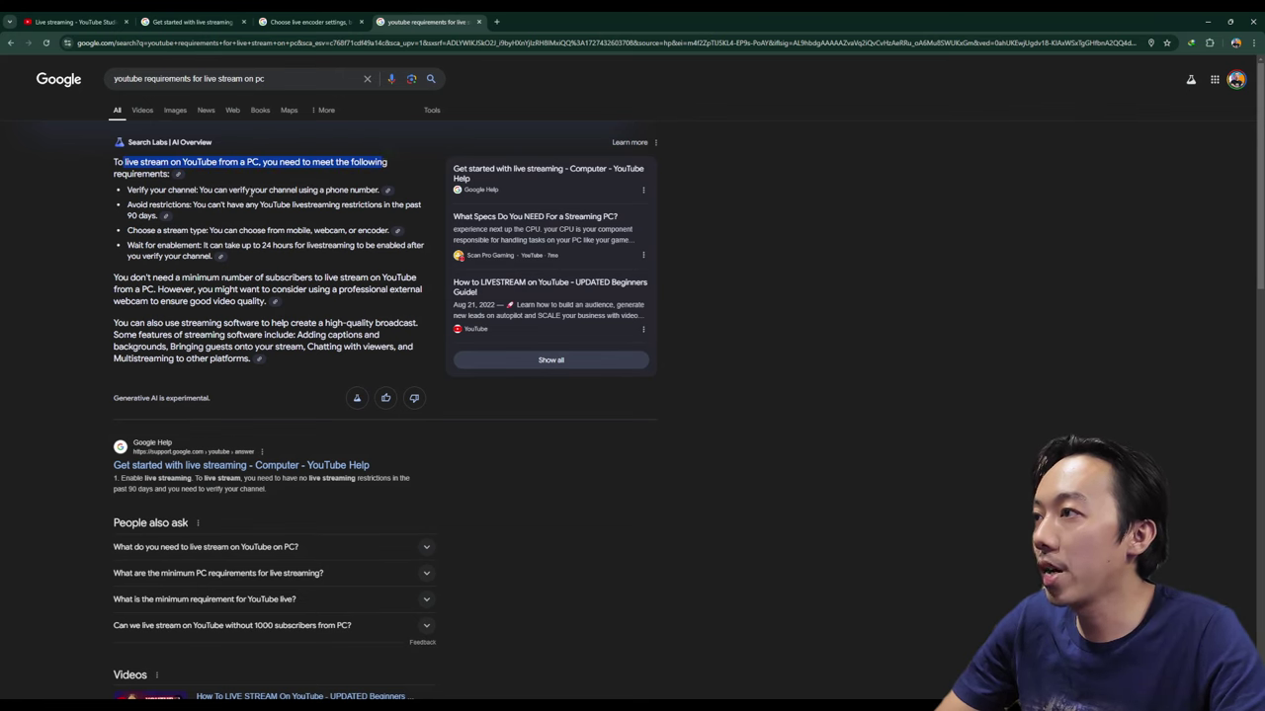
left_click(239, 193)
left_click_drag(125, 192, 376, 196)
left_click(257, 202)
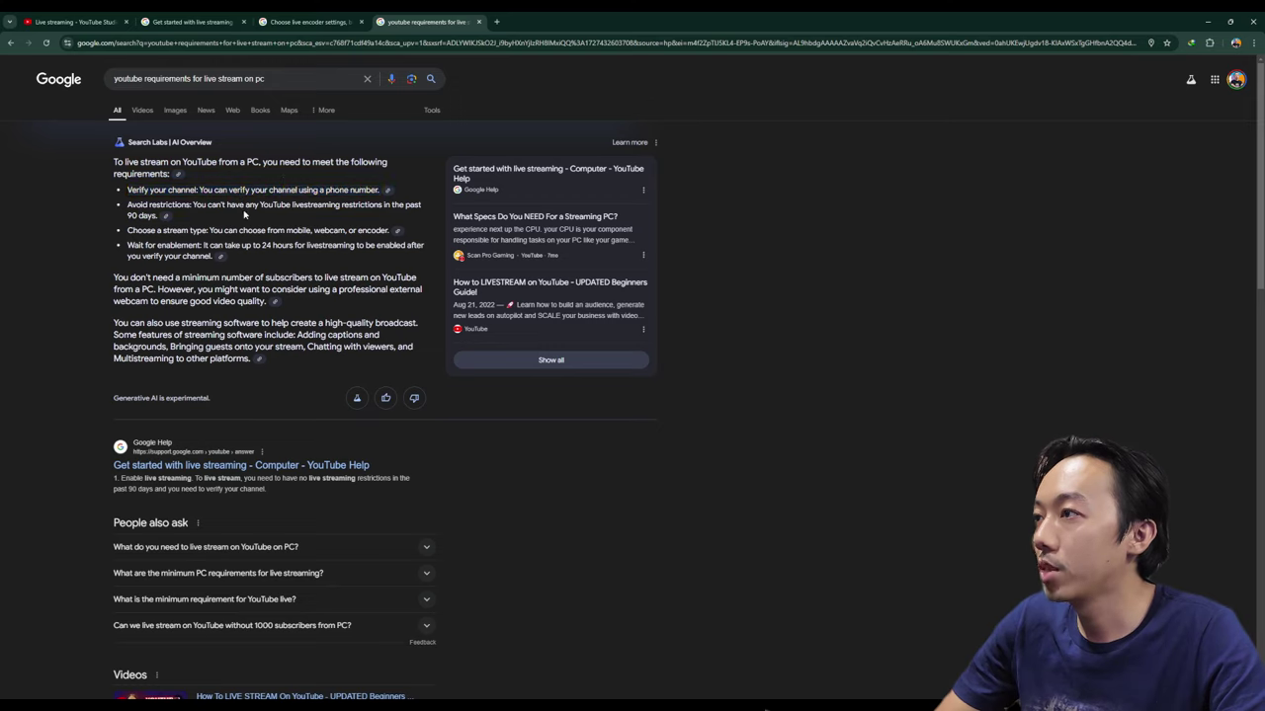
left_click_drag(128, 205, 273, 204)
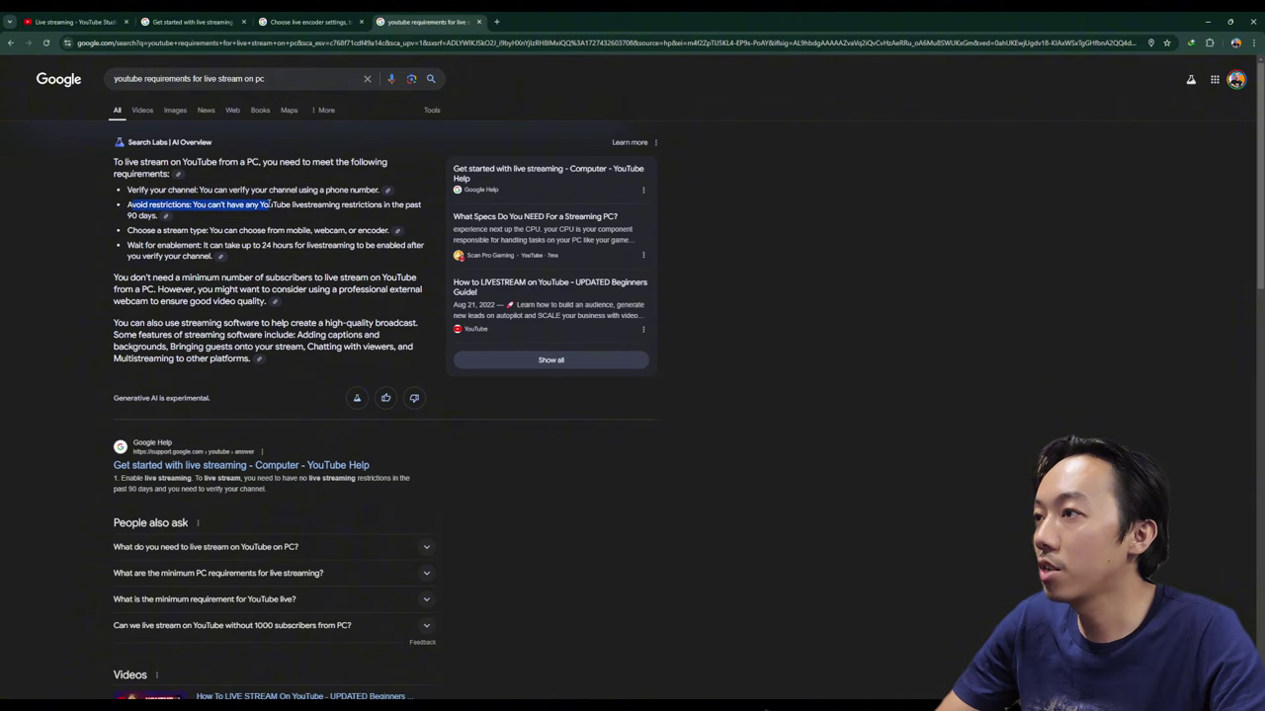
left_click(322, 203)
left_click_drag(193, 205, 277, 213)
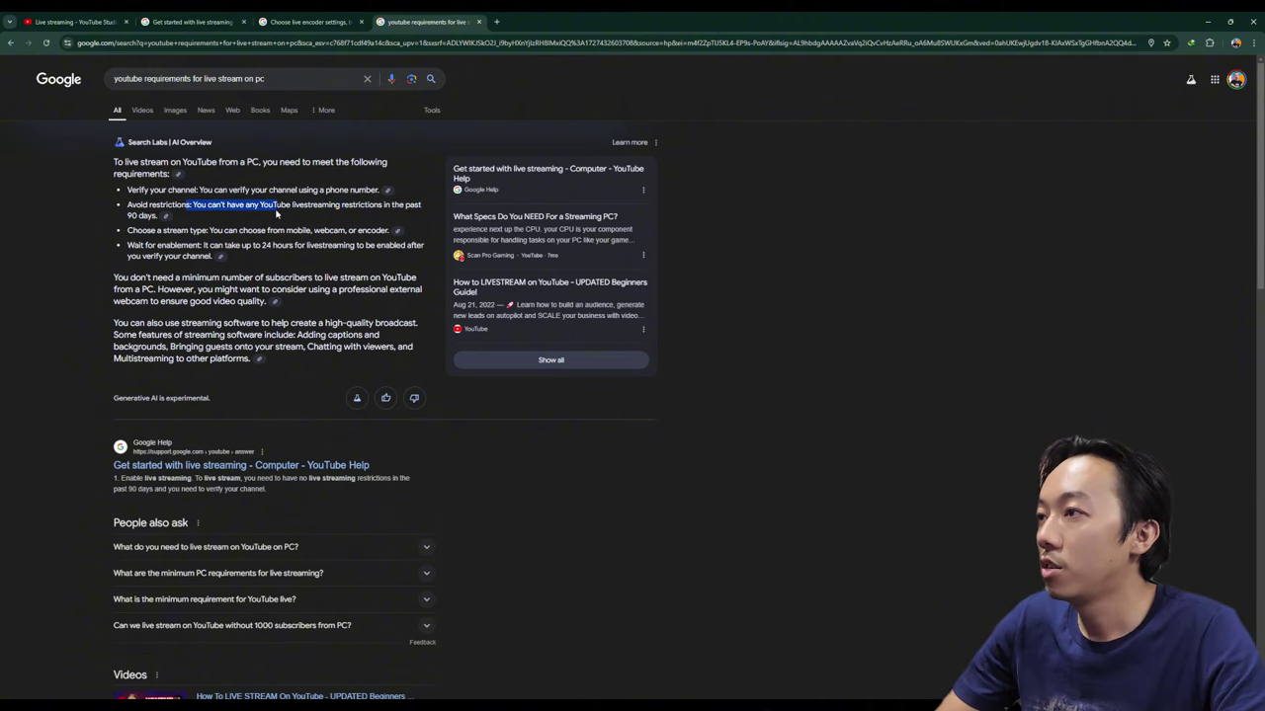
Step: Highlight the stream type and enablement wait requirements in the AI Overview and review the whole PC requirements list
left_click_drag(129, 231, 357, 232)
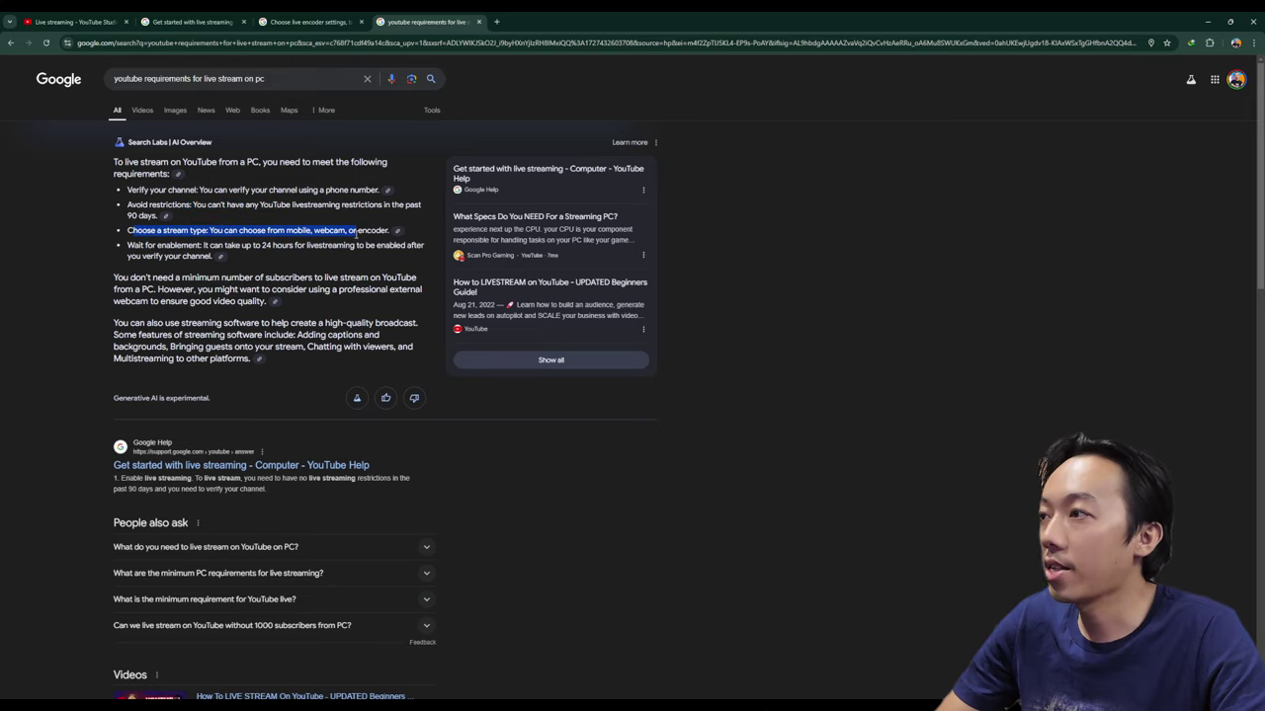
left_click(117, 232)
left_click_drag(121, 231, 368, 261)
scroll(351, 259, "down", 1)
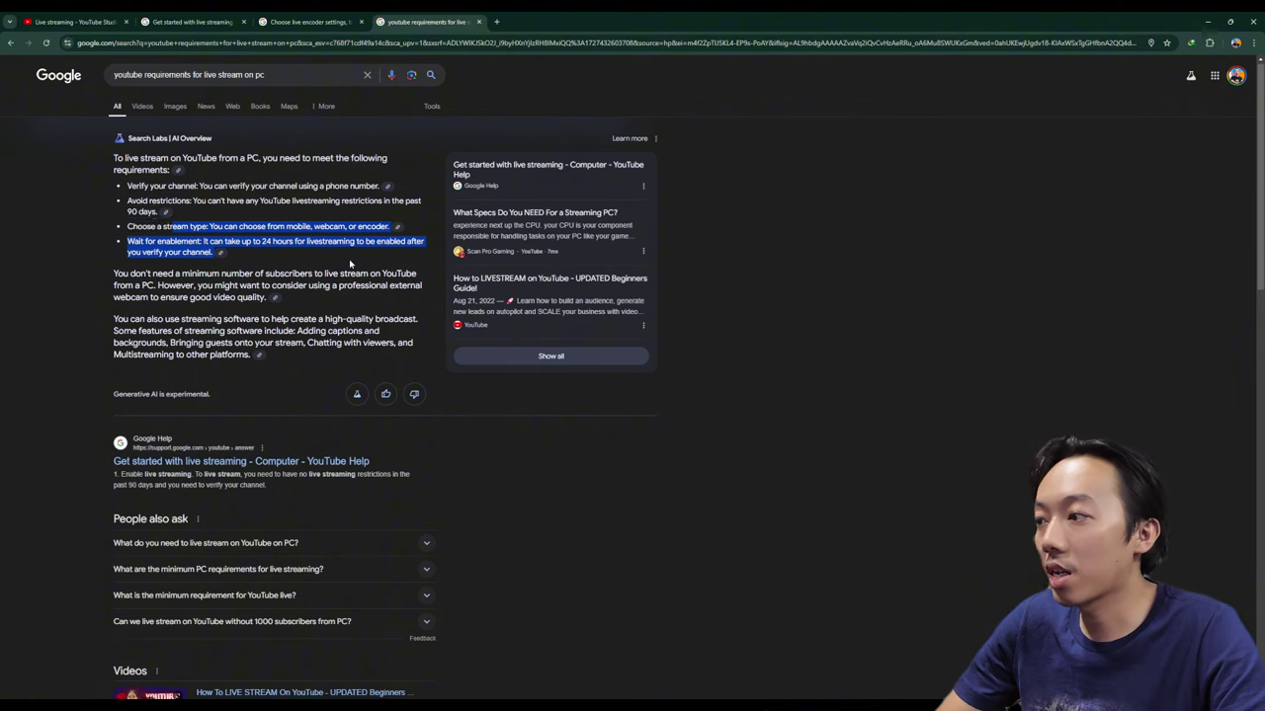
scroll(349, 259, "down", 2)
scroll(326, 247, "up", 2)
left_click(265, 232)
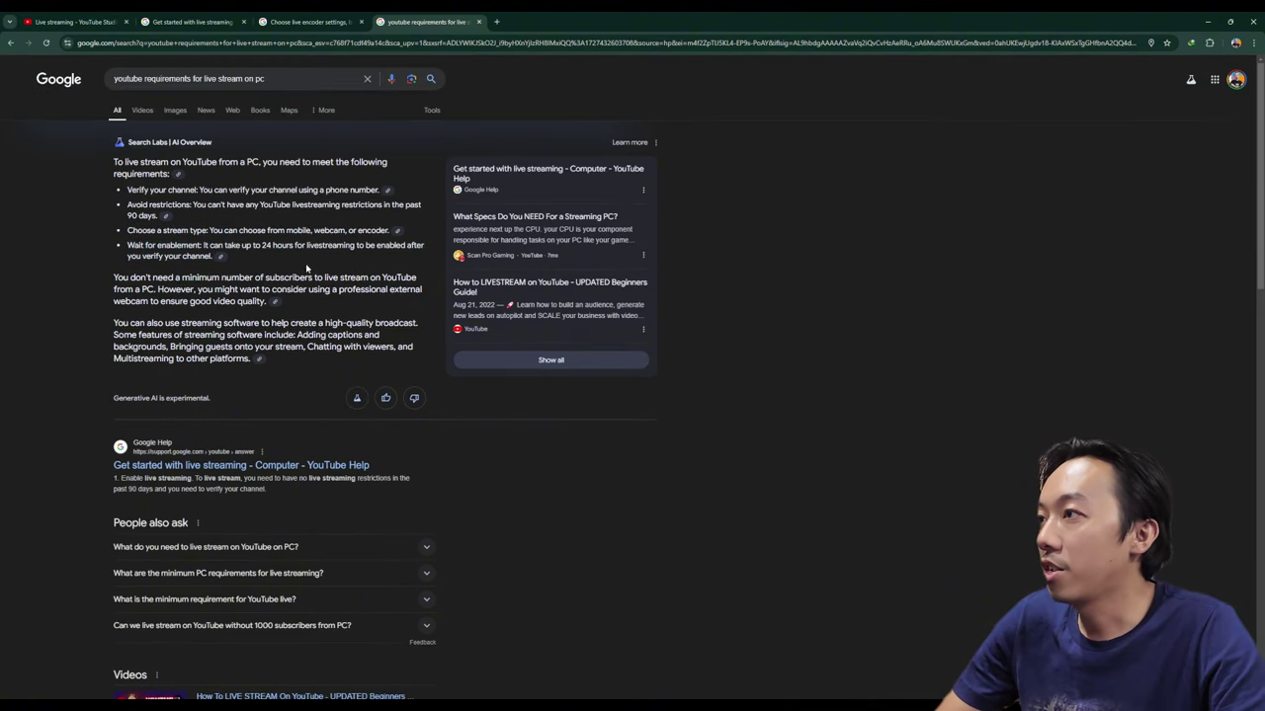
left_click_drag(306, 267, 39, 175)
Step: Skim the Get started with live streaming article and locate the bitrate table in the live encoder settings article
left_click(193, 20)
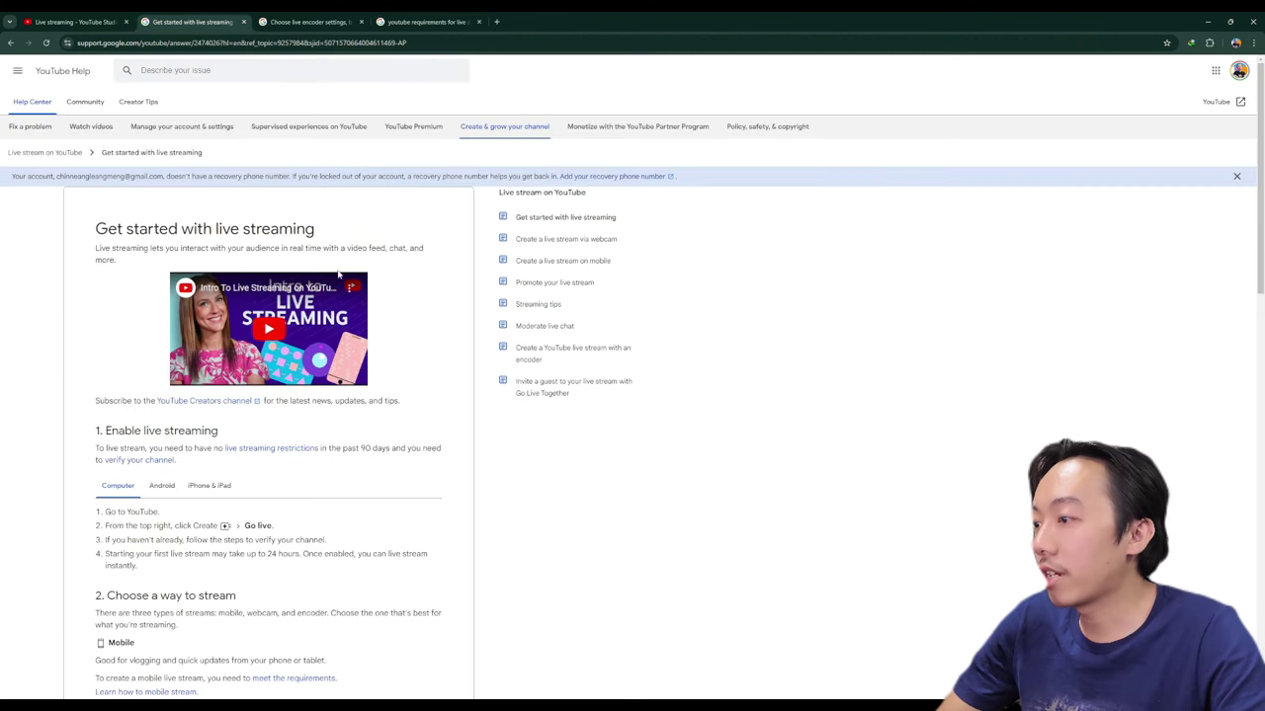
scroll(339, 281, "down", 5)
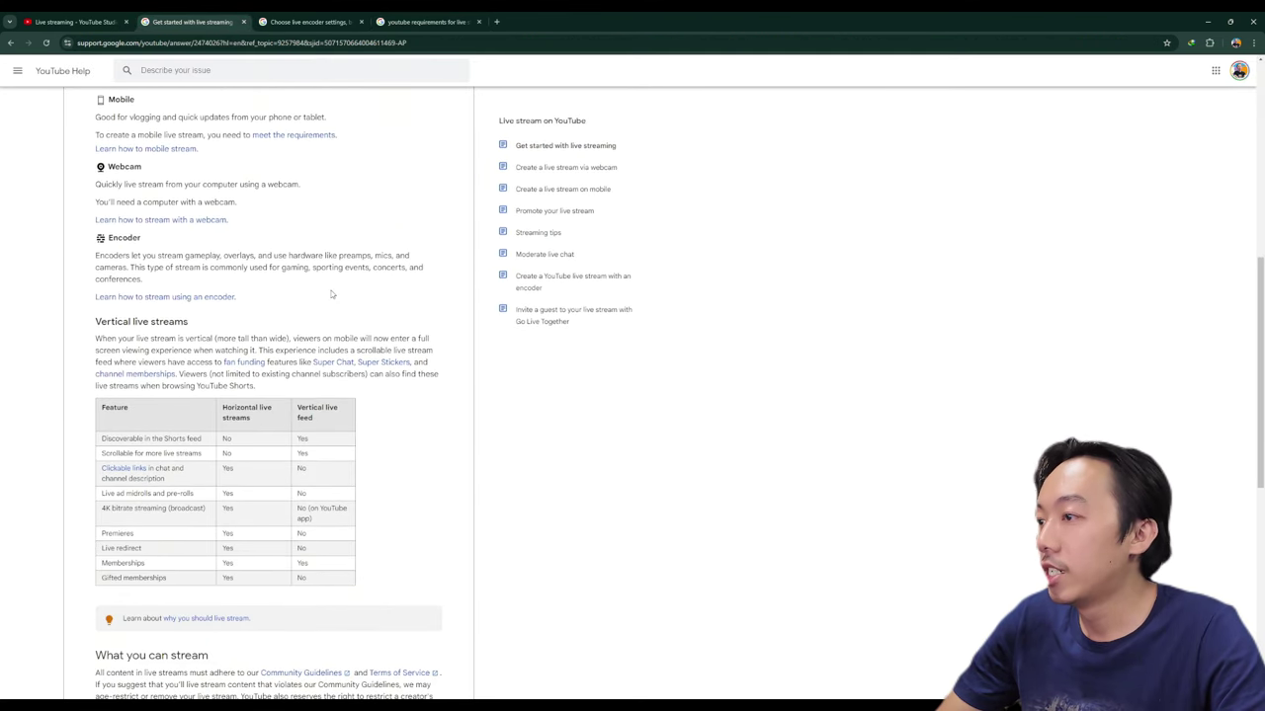
left_click(321, 28)
scroll(301, 296, "up", 3)
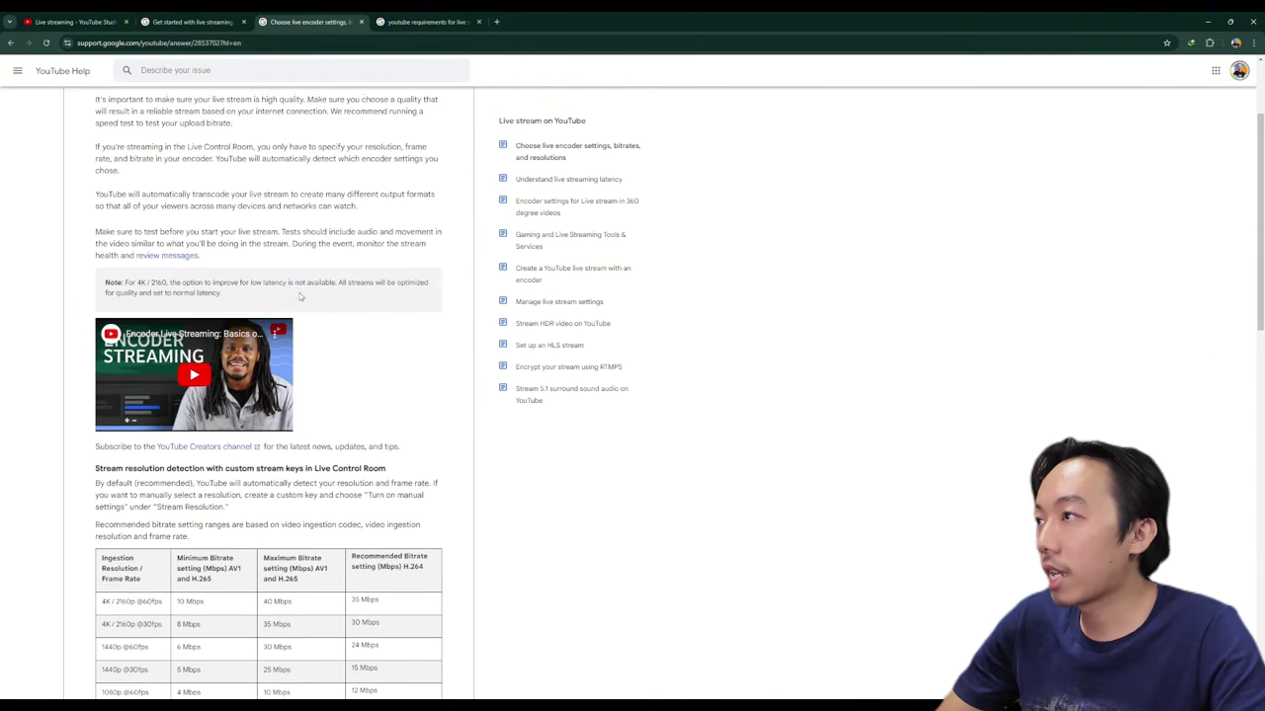
scroll(301, 297, "down", 3)
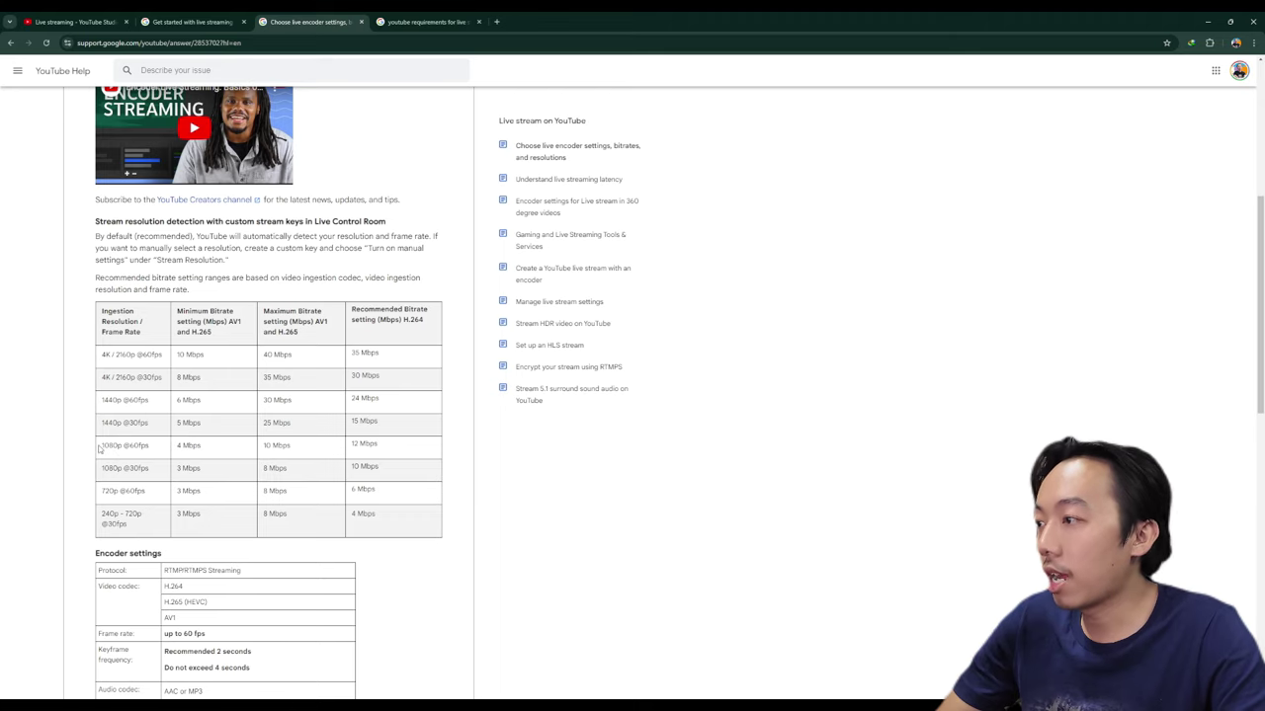
left_click_drag(99, 450, 154, 455)
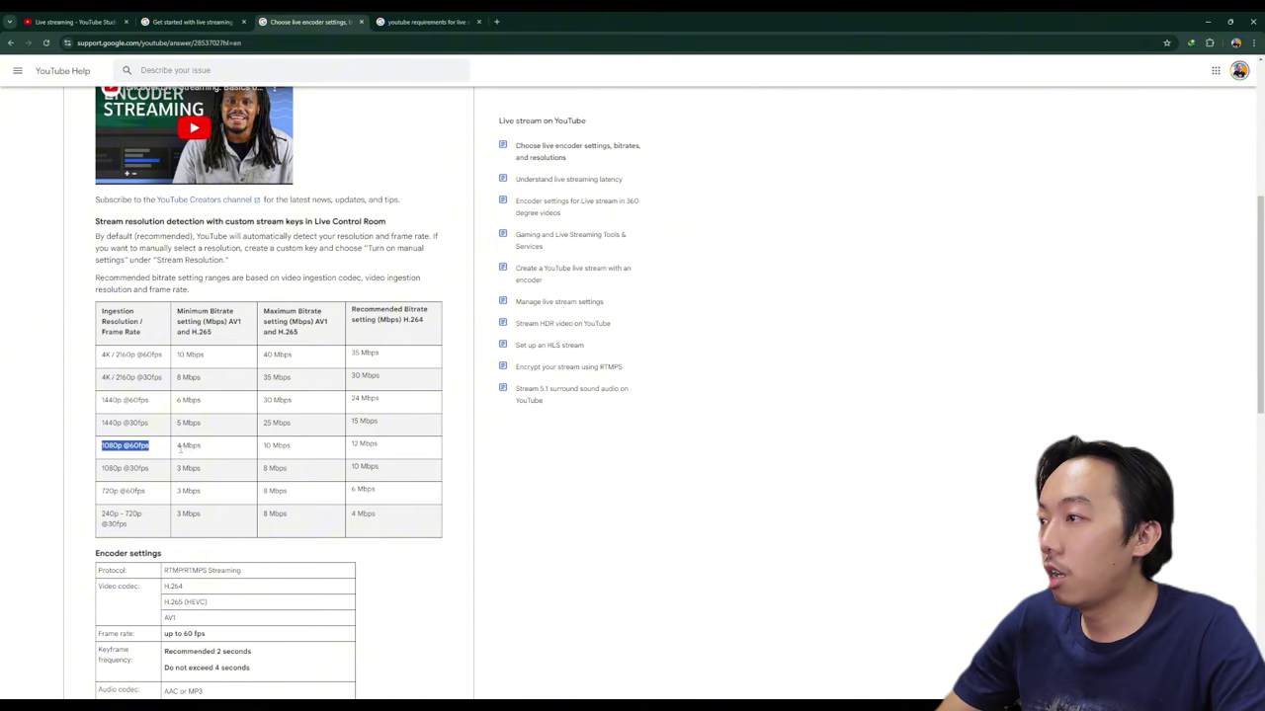
left_click_drag(177, 448, 222, 451)
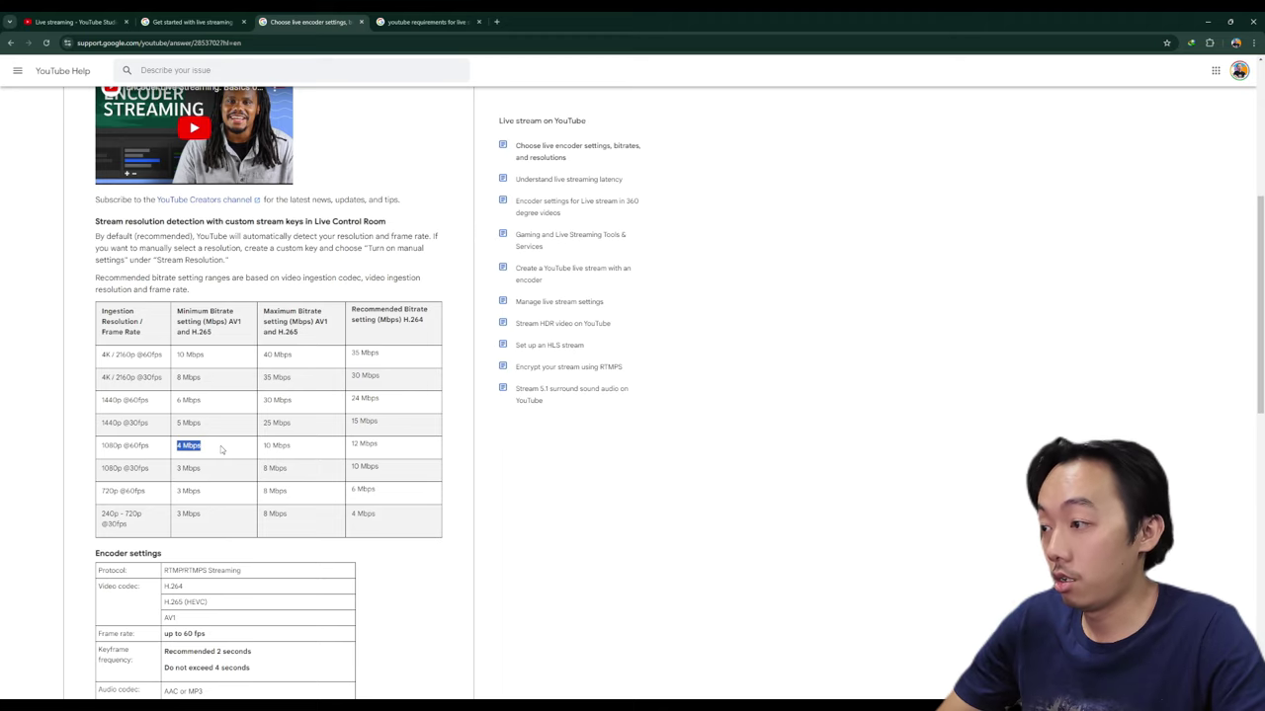
left_click(225, 451)
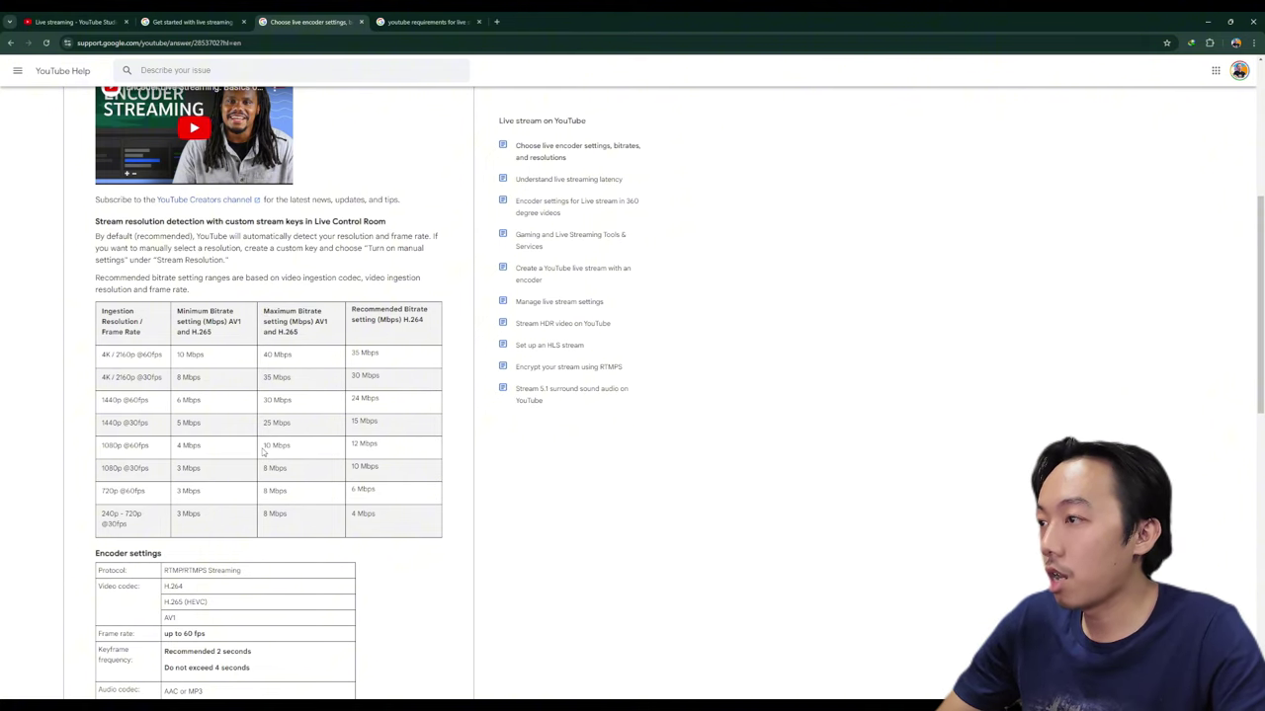
left_click_drag(263, 452, 321, 452)
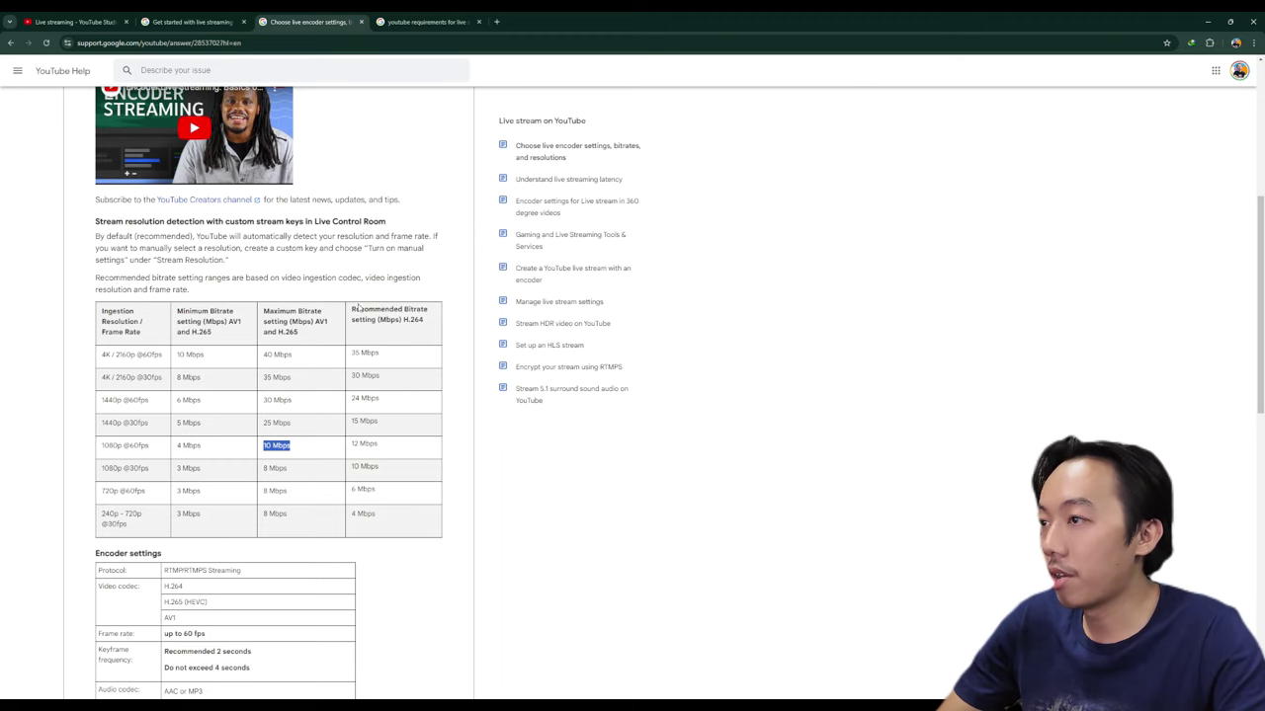
left_click_drag(356, 308, 419, 335)
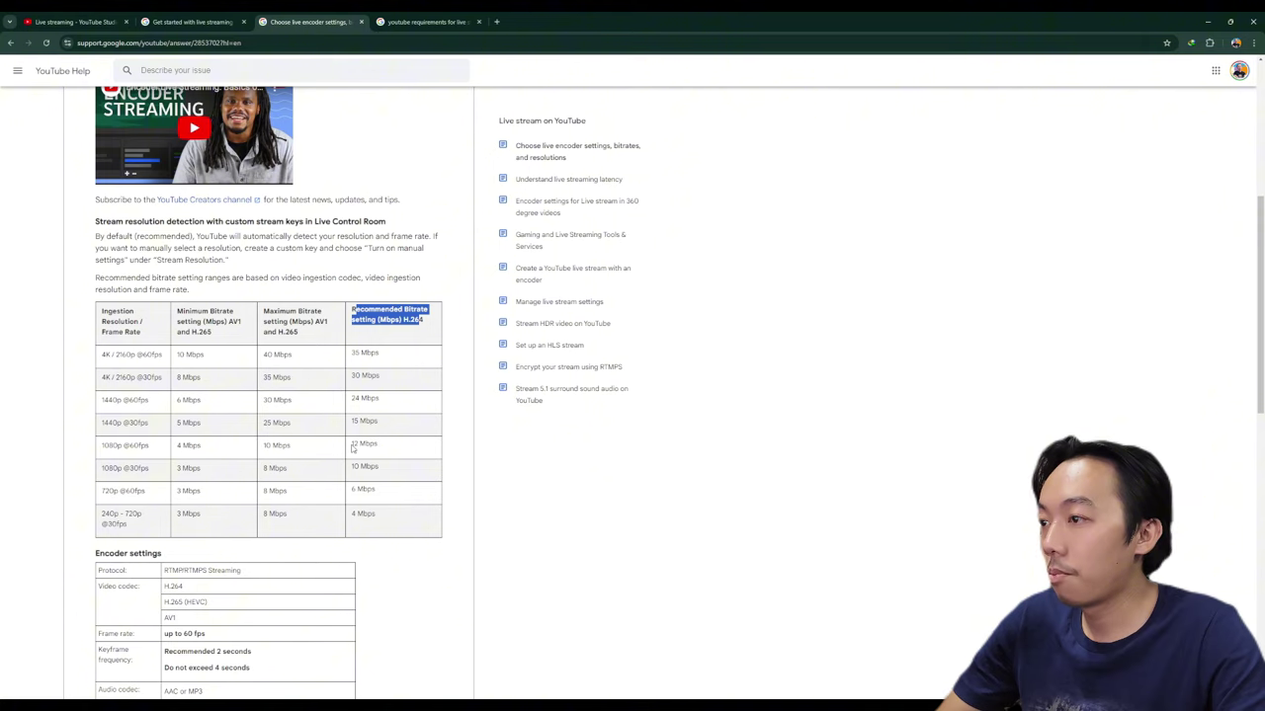
left_click_drag(352, 448, 392, 449)
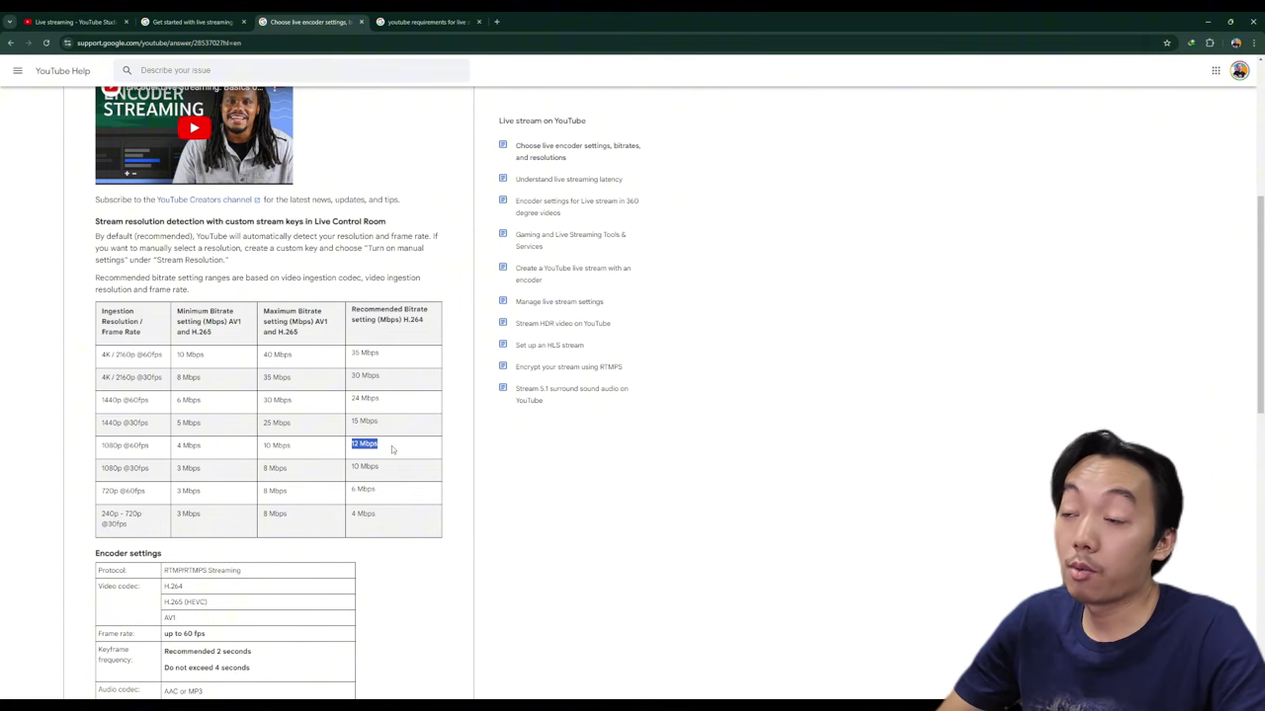
left_click_drag(400, 451, 99, 451)
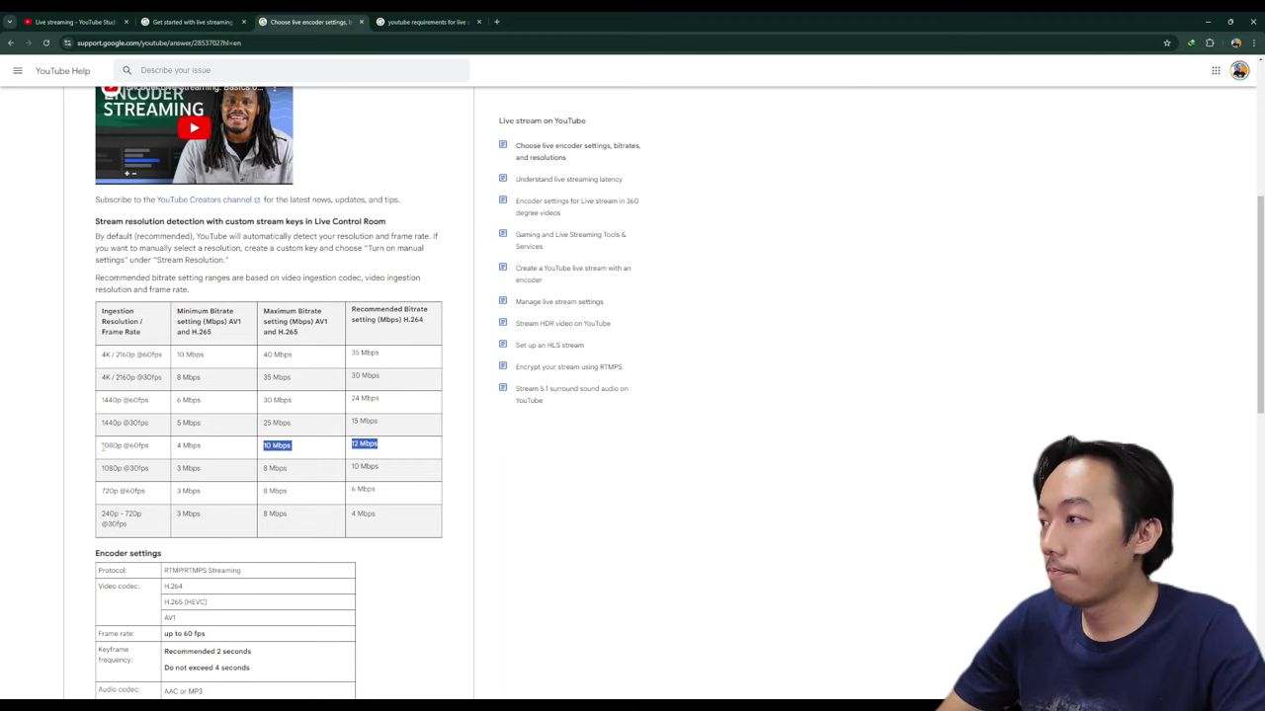
left_click_drag(102, 451, 414, 450)
left_click(423, 452)
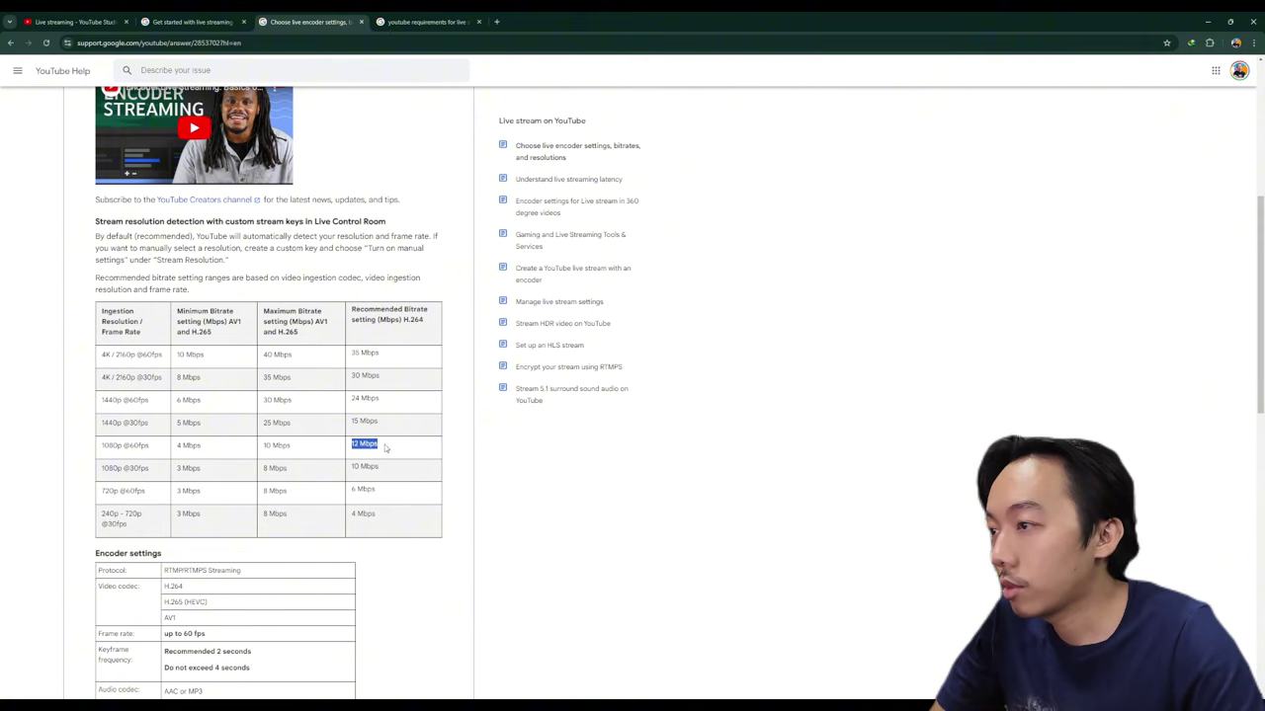
left_click(385, 448)
left_click_drag(351, 445, 380, 447)
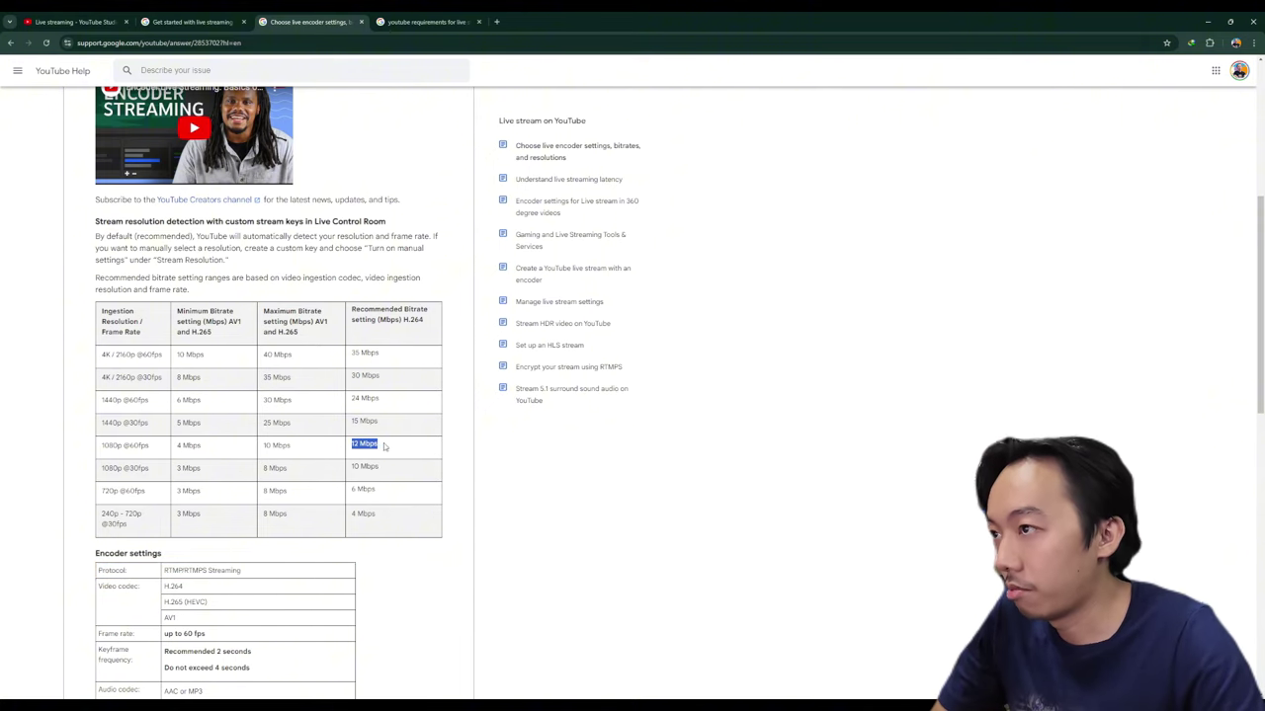
left_click_drag(263, 447, 446, 449)
left_click(302, 450)
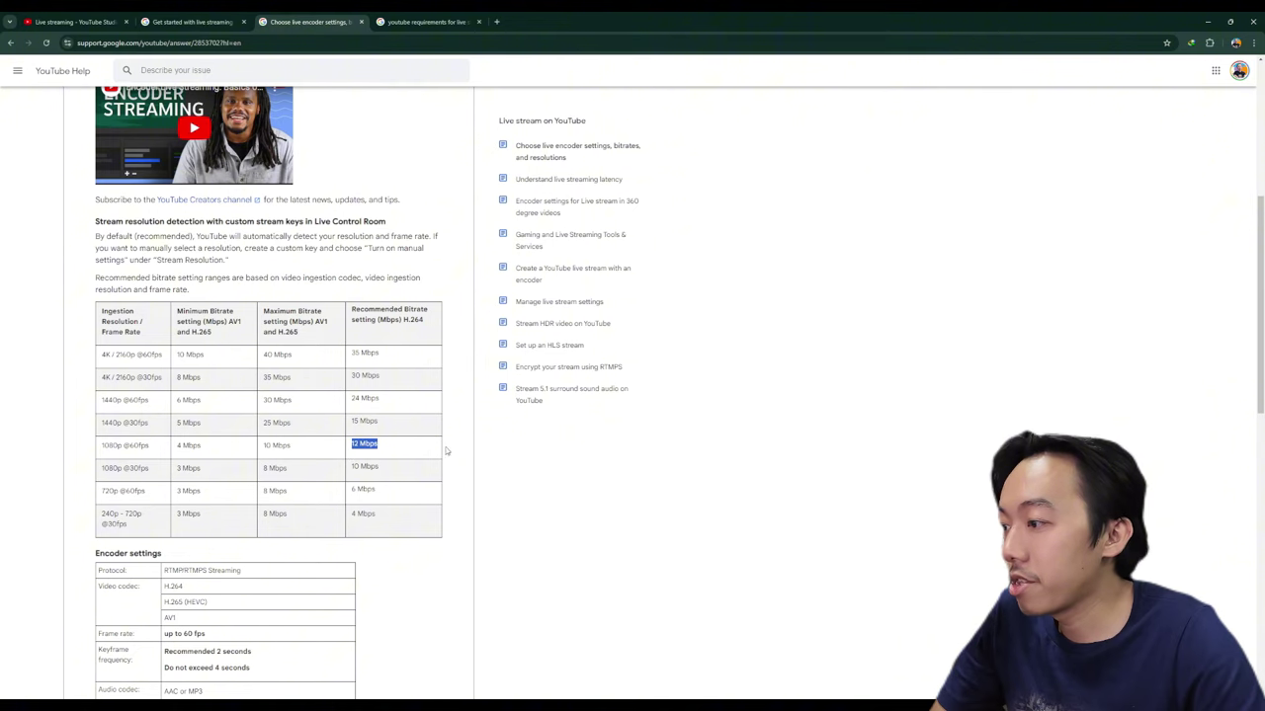
left_click(279, 452)
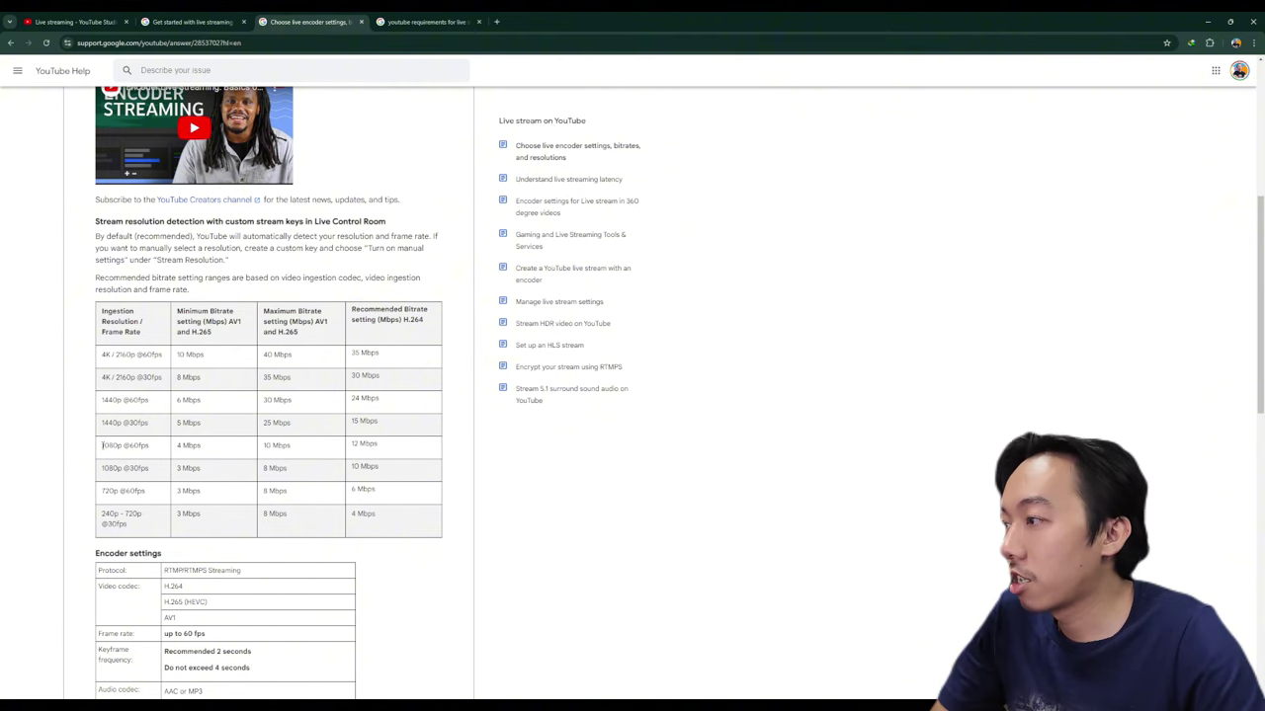
left_click_drag(102, 445, 394, 451)
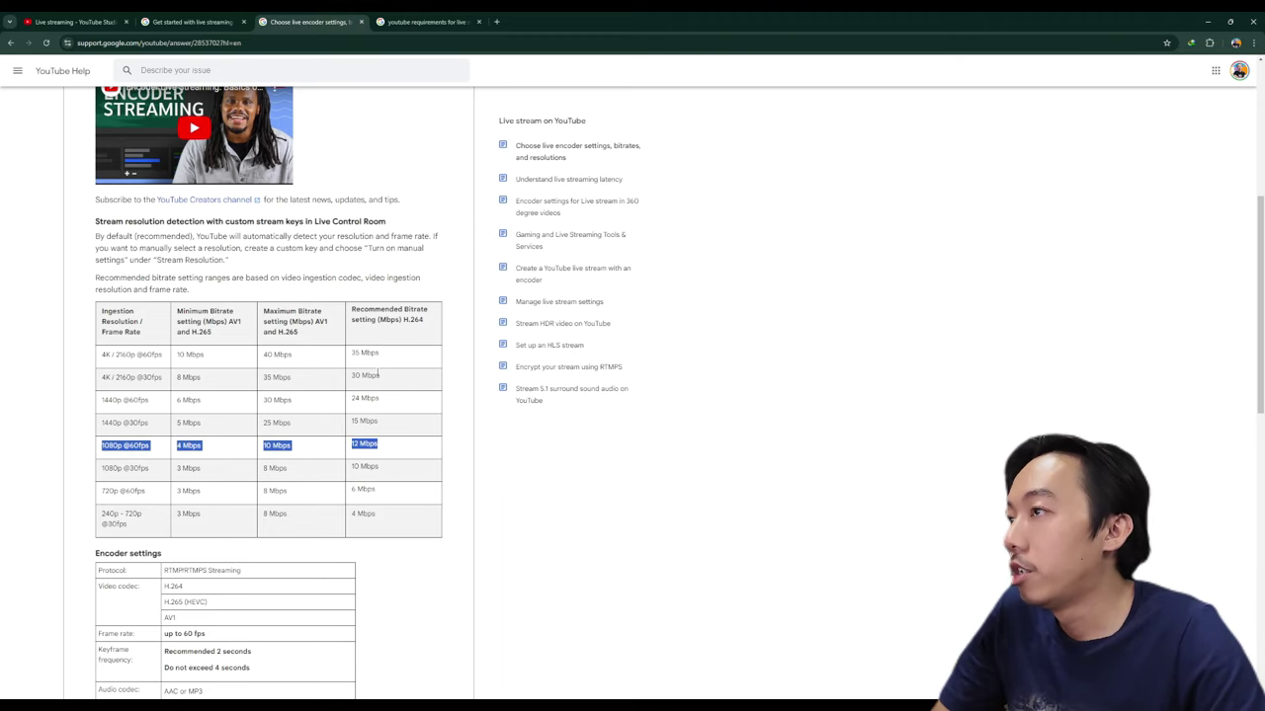
Step: Return to the YouTube Studio live stream page and set the stream latency to Ultra low-latency
left_click(88, 25)
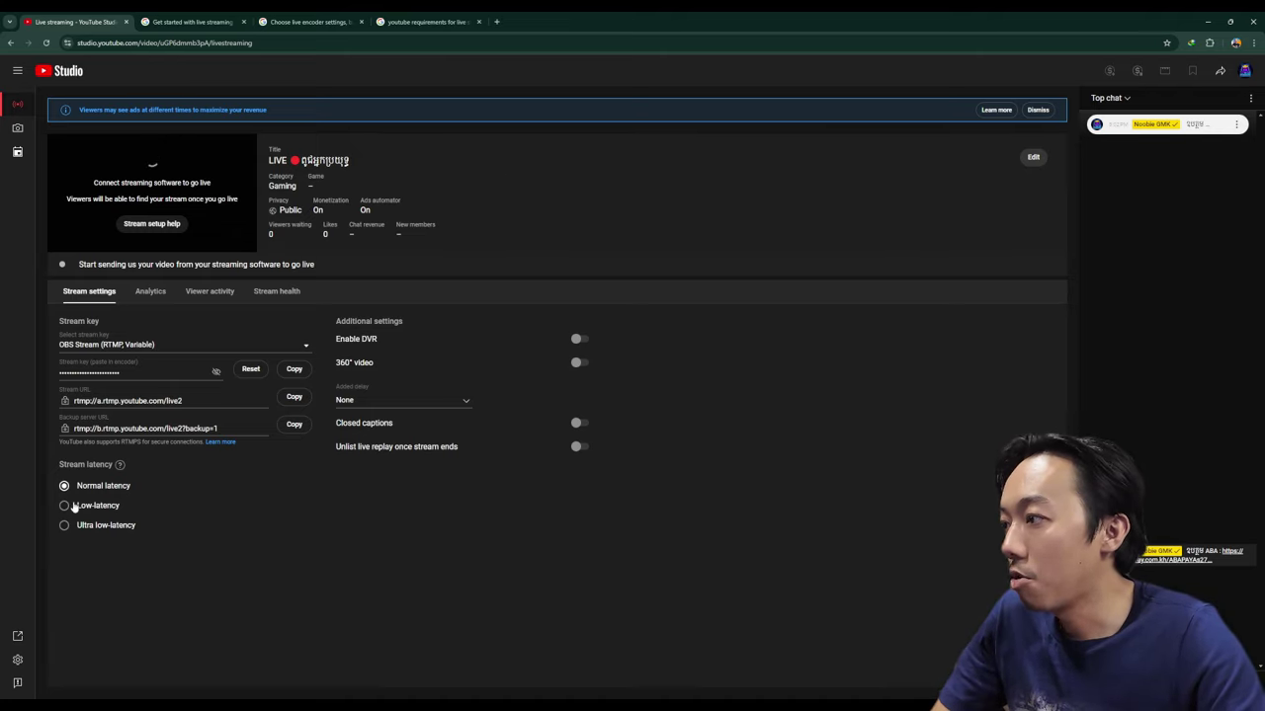
left_click_drag(88, 465, 114, 465)
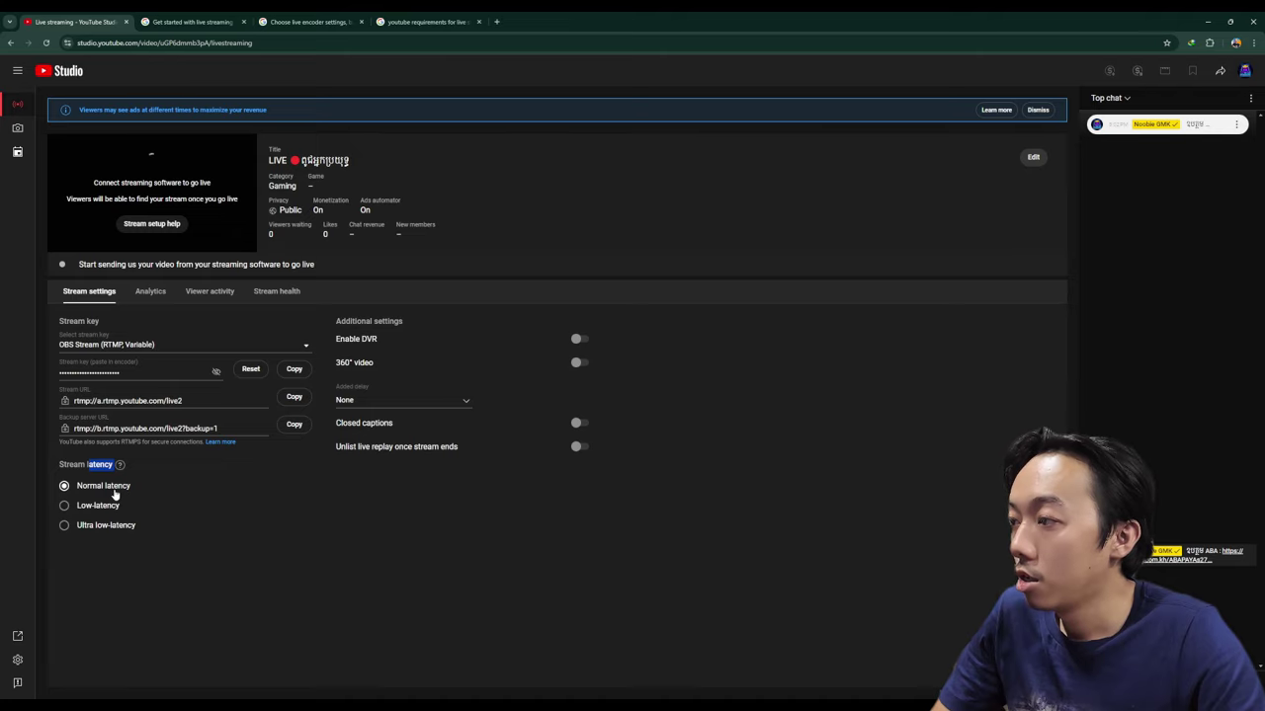
left_click(144, 492)
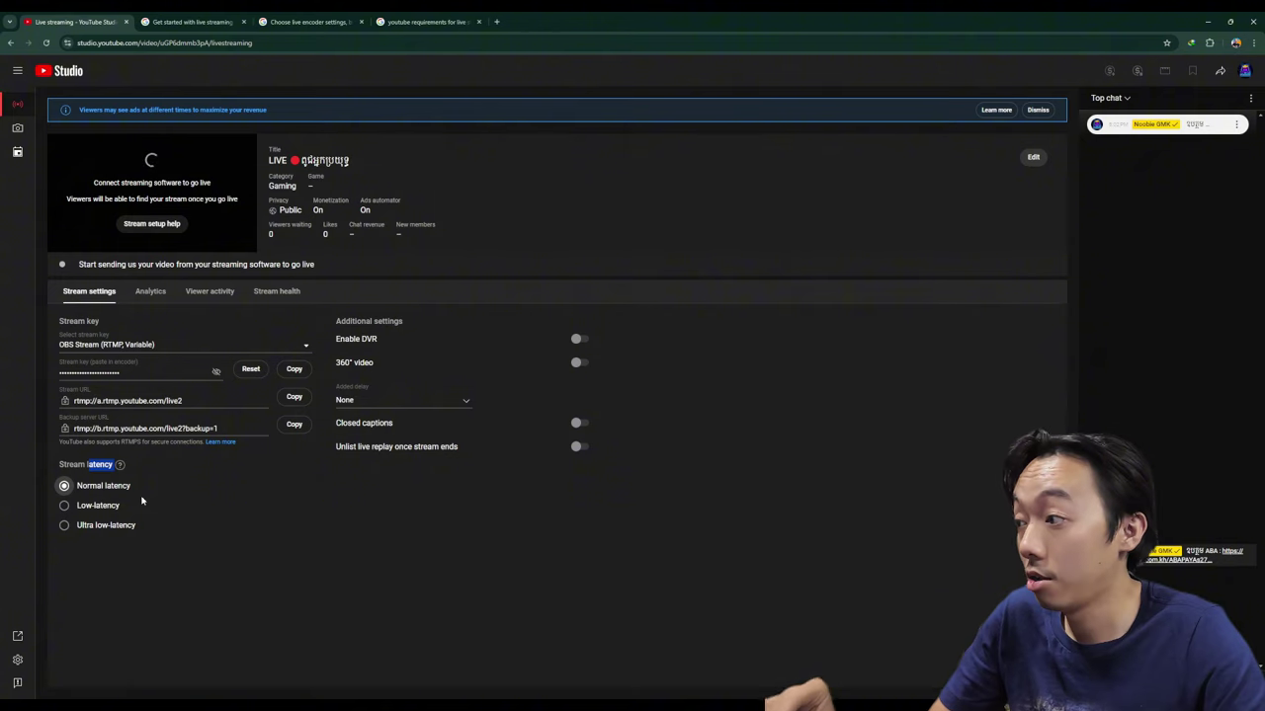
left_click(98, 507)
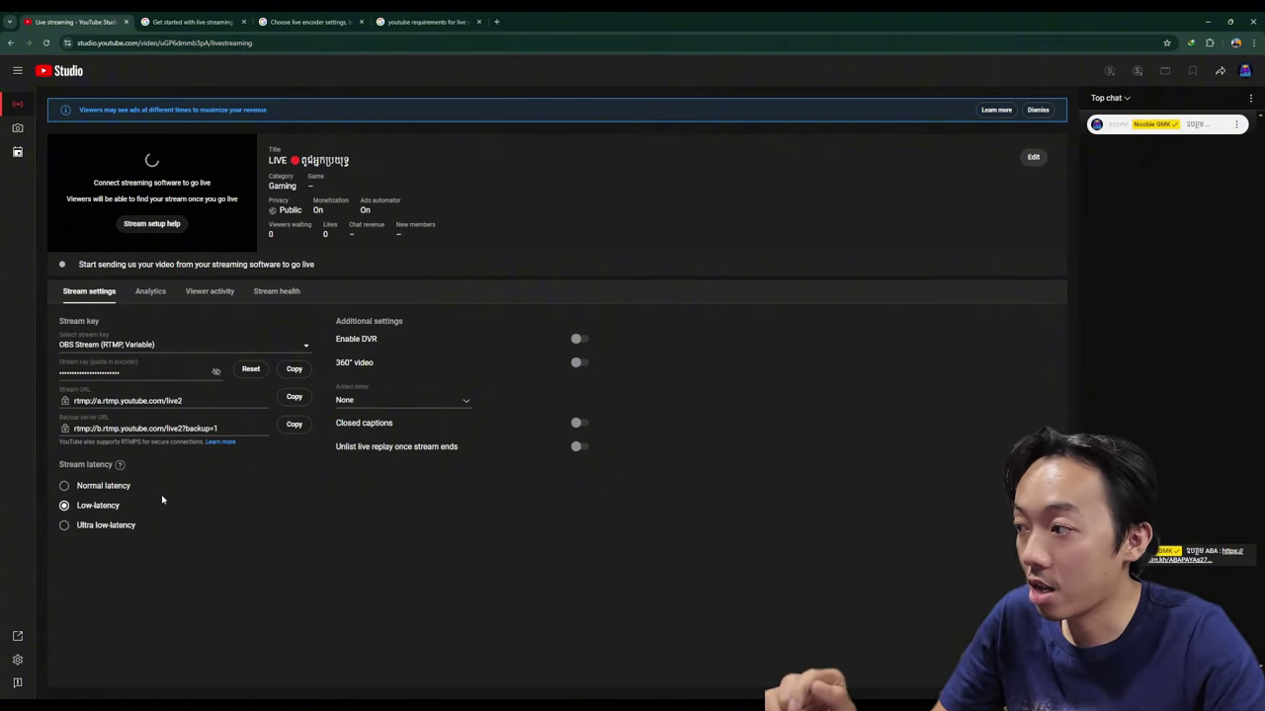
left_click(98, 527)
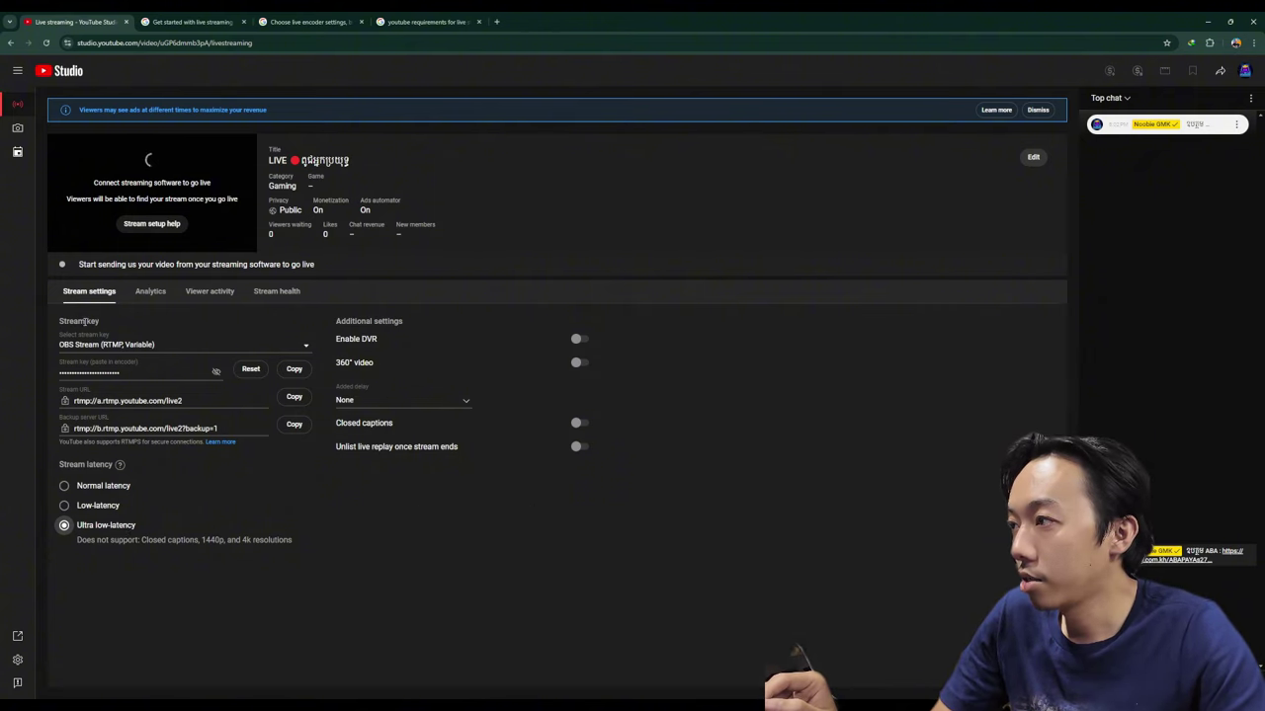
Step: Highlight the Stream key heading and the Unlist live replay once stream ends option in the stream settings
left_click_drag(61, 321, 118, 324)
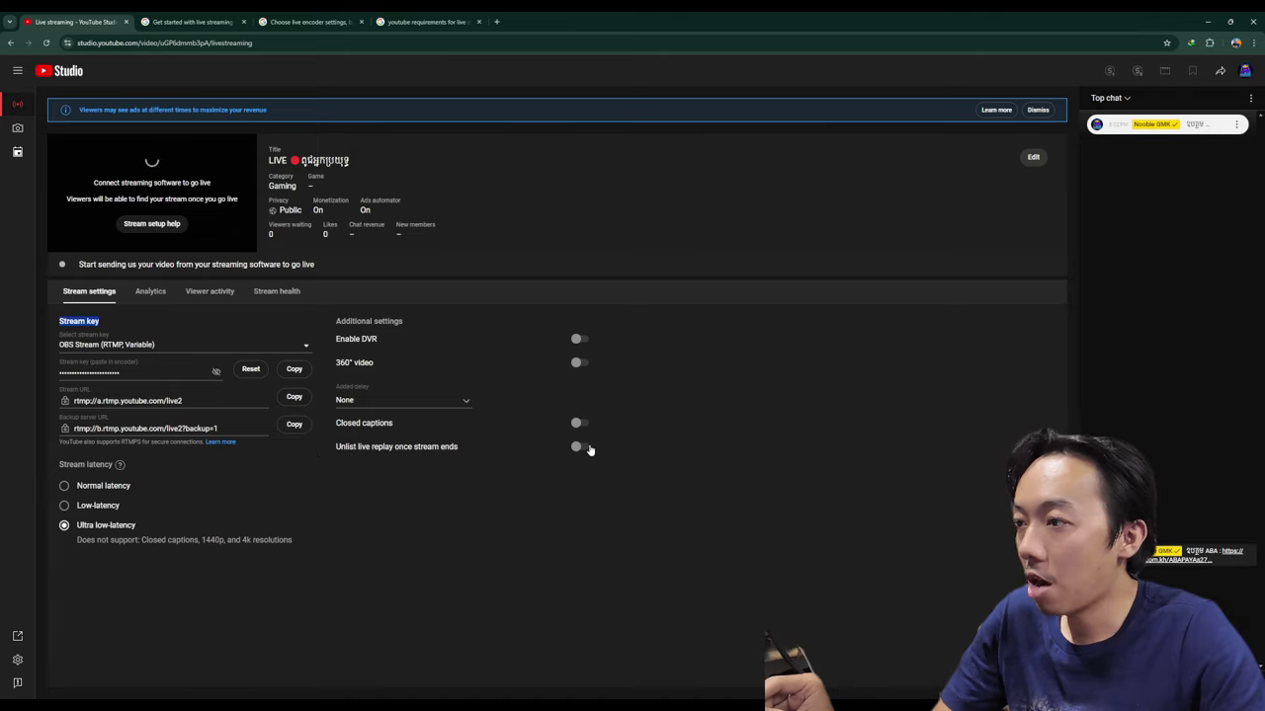
left_click_drag(336, 450, 457, 447)
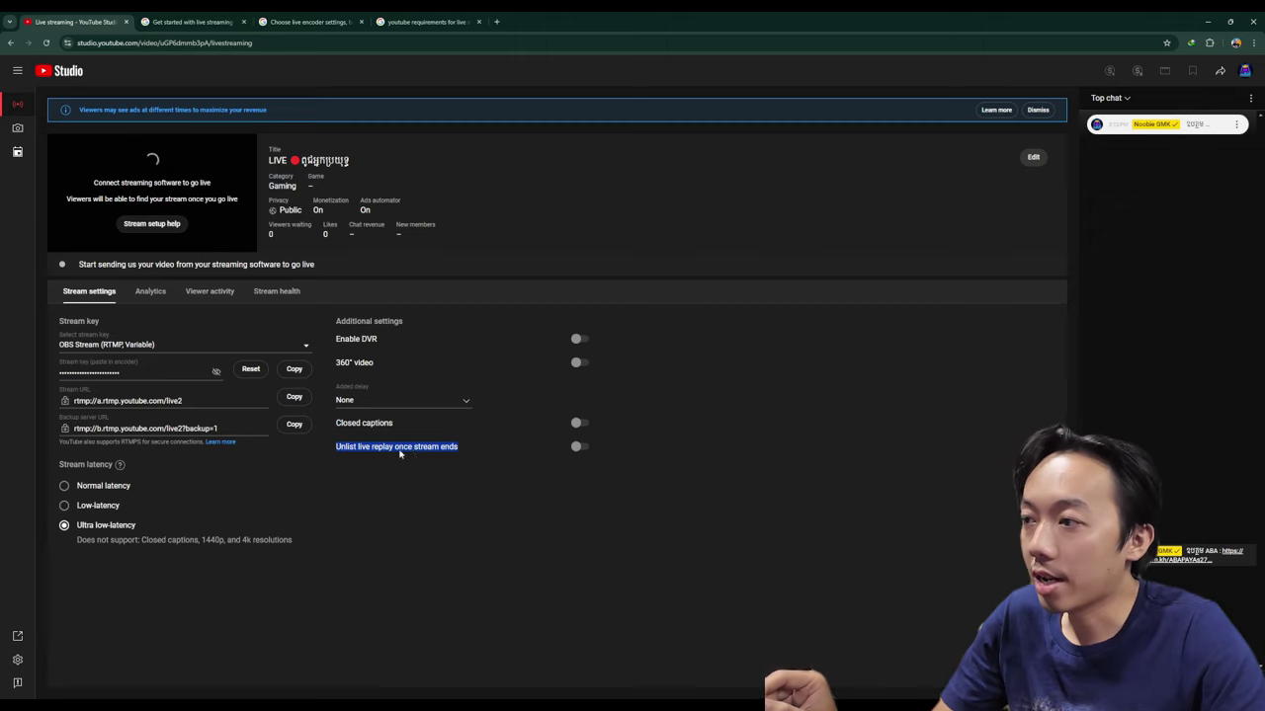
left_click_drag(336, 450, 456, 454)
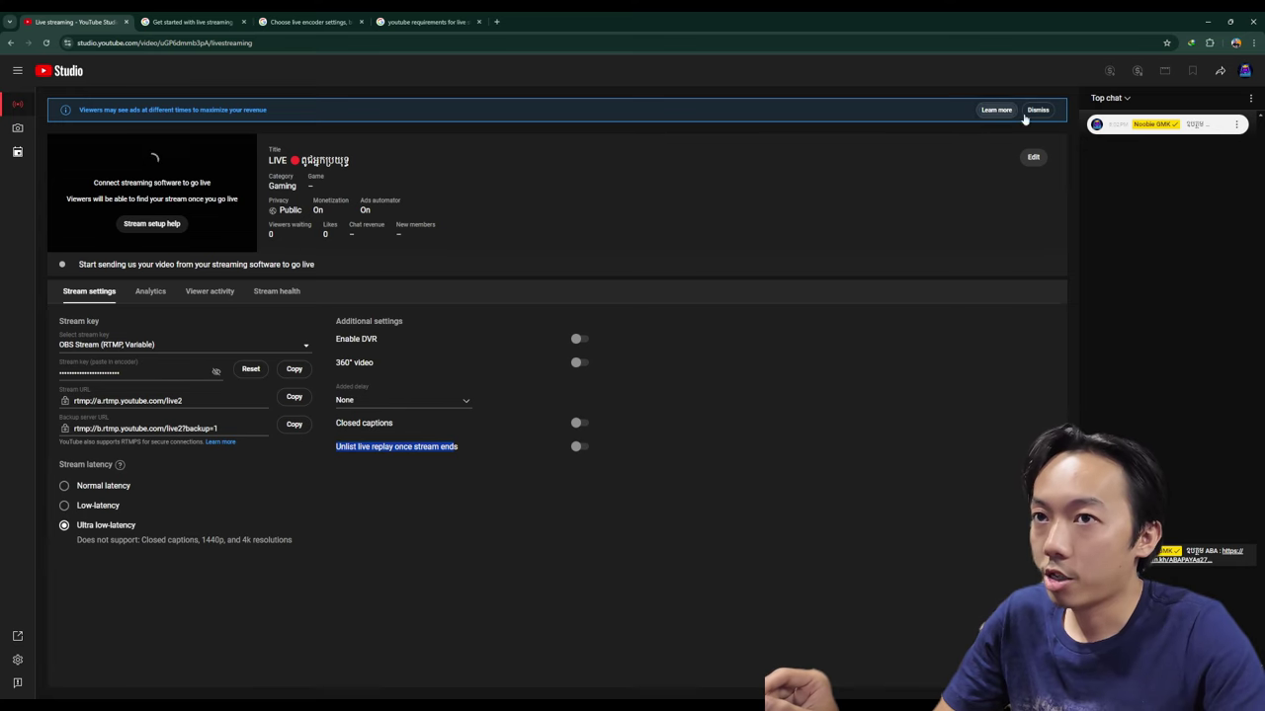
Step: Open the stream's details for editing and review its title, description and visibility
left_click(1032, 158)
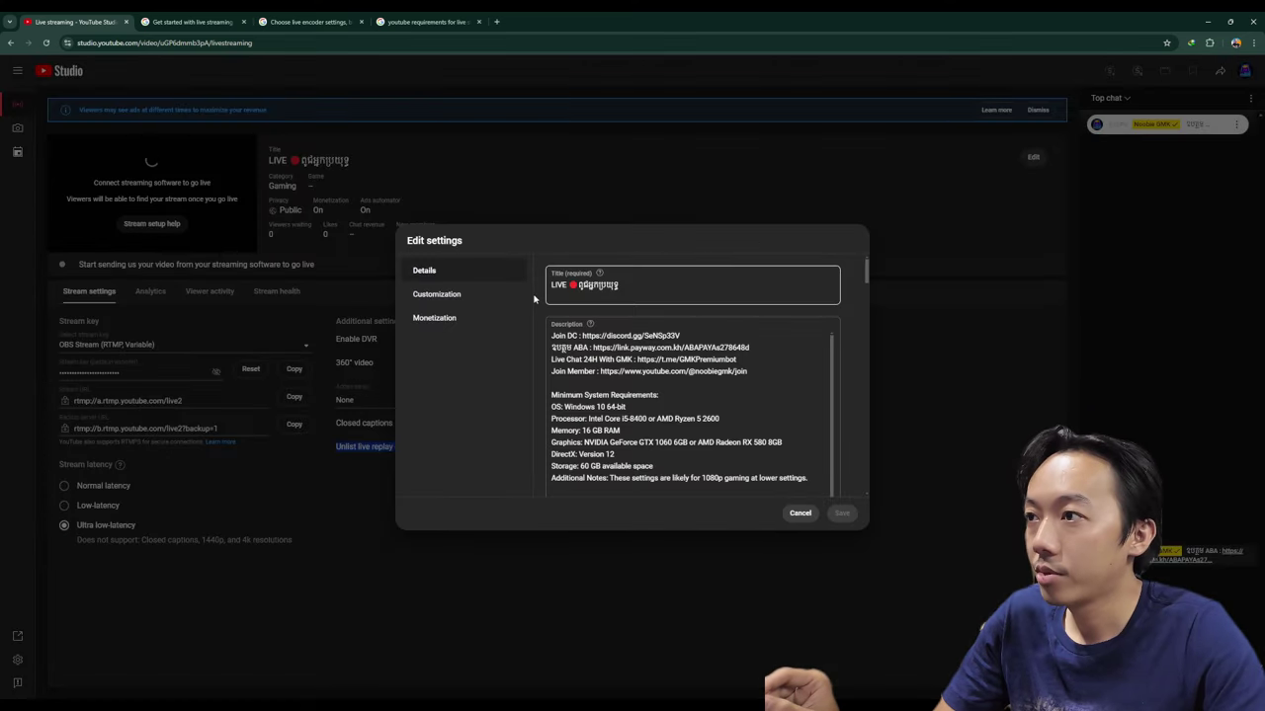
left_click(685, 284)
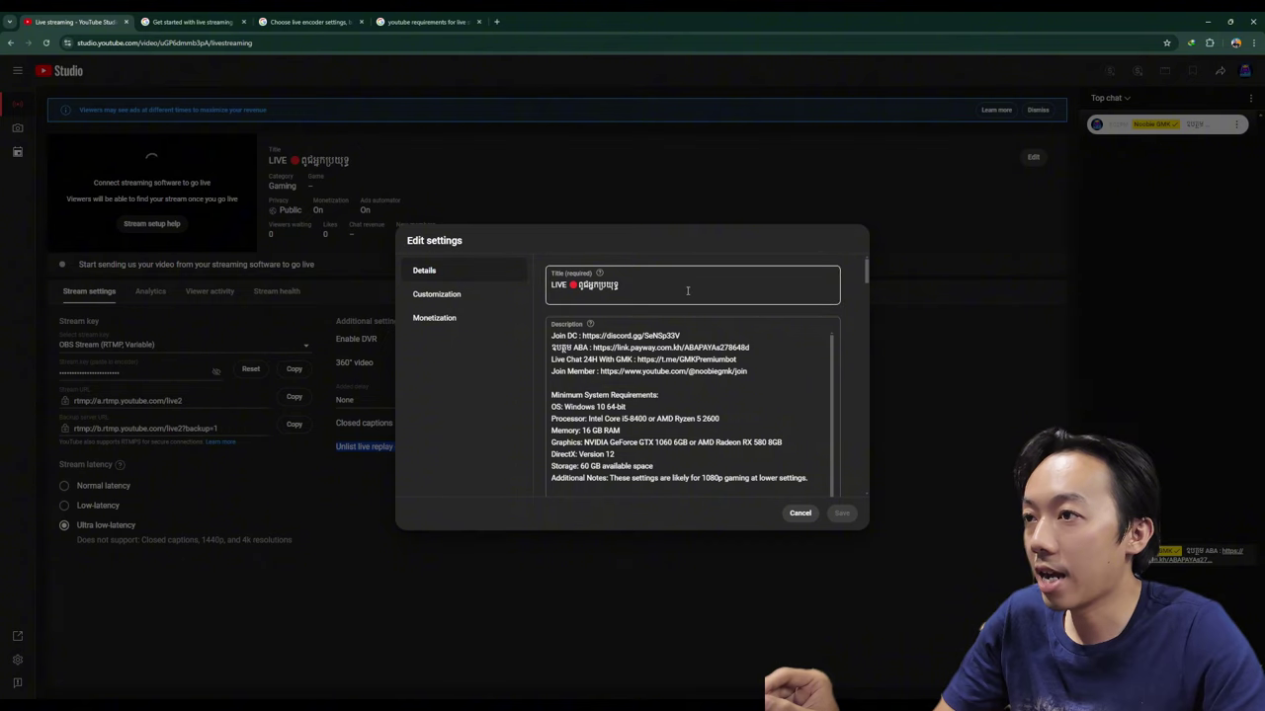
left_click(561, 348)
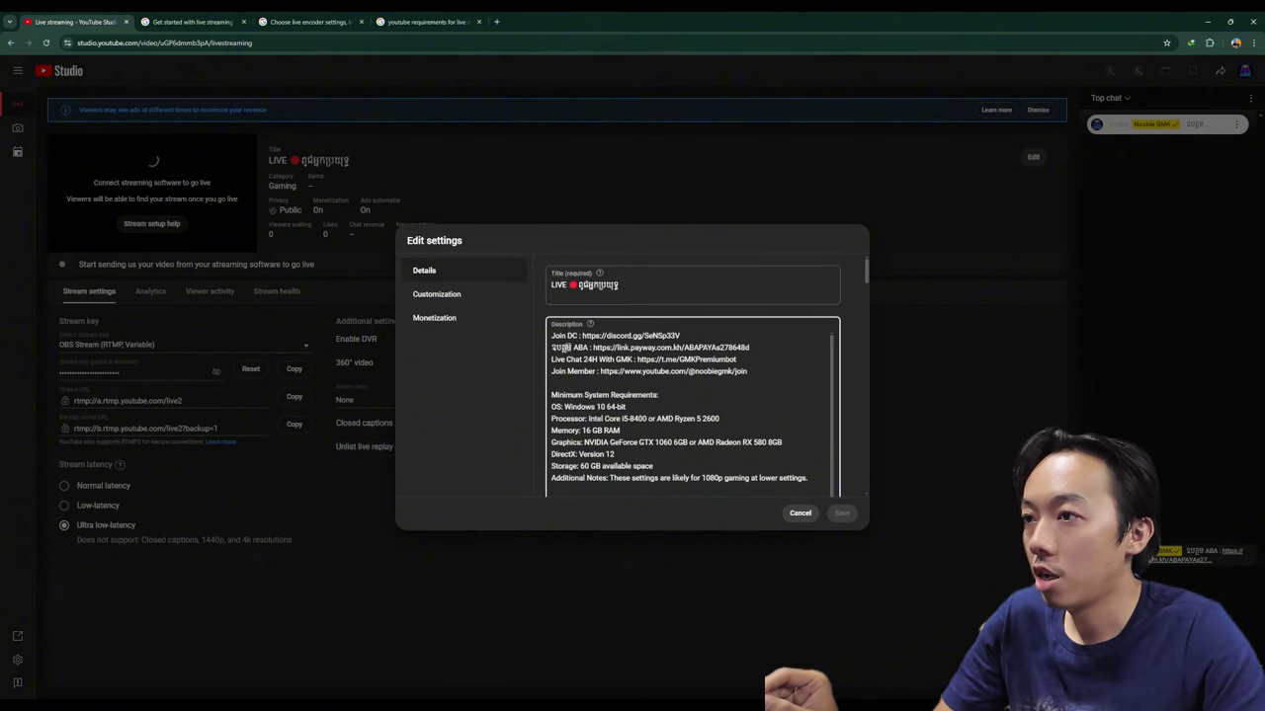
scroll(663, 395, "down", 10)
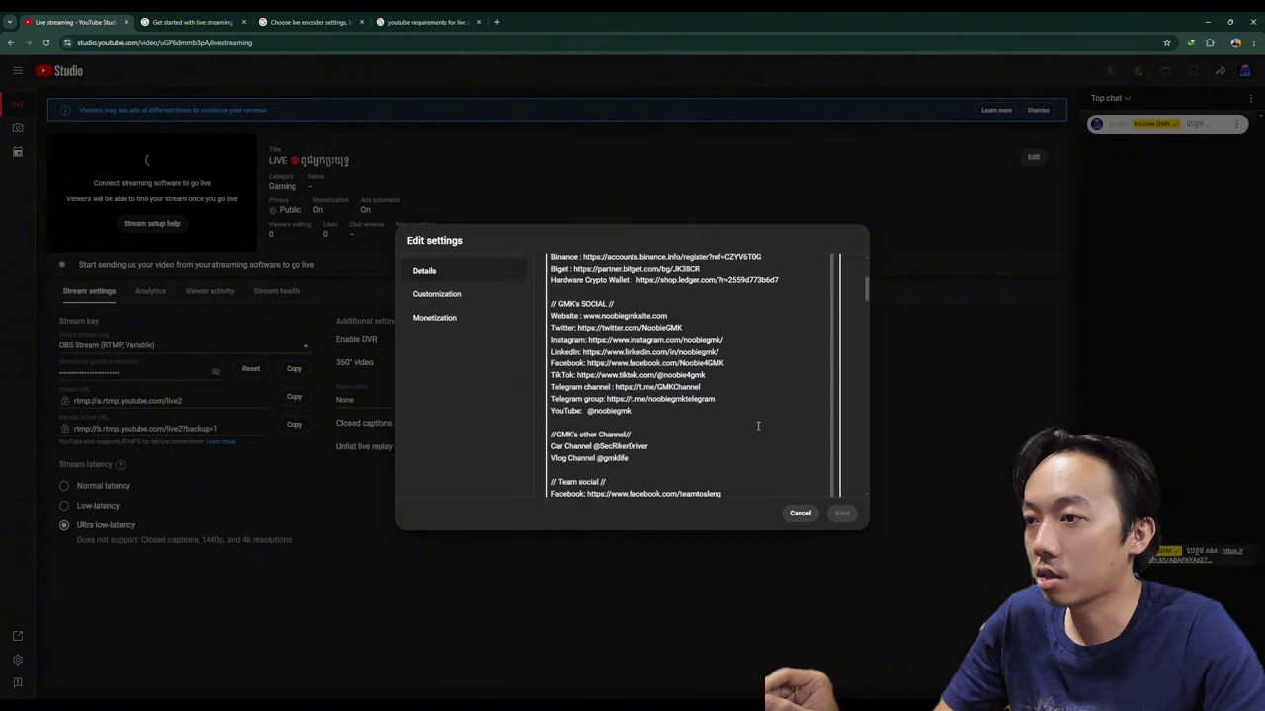
scroll(751, 423, "down", 5)
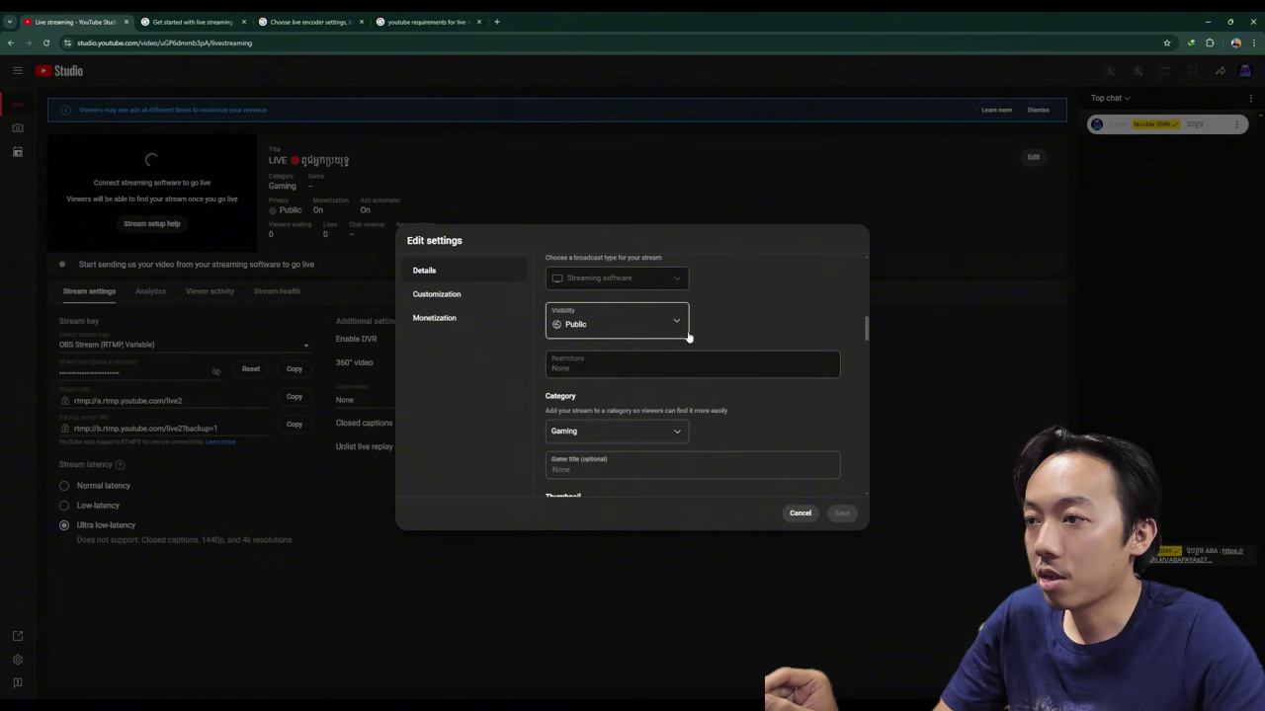
Step: Examine the optional game title field and the list of available stream categories
scroll(672, 348, "down", 1)
left_click(551, 366)
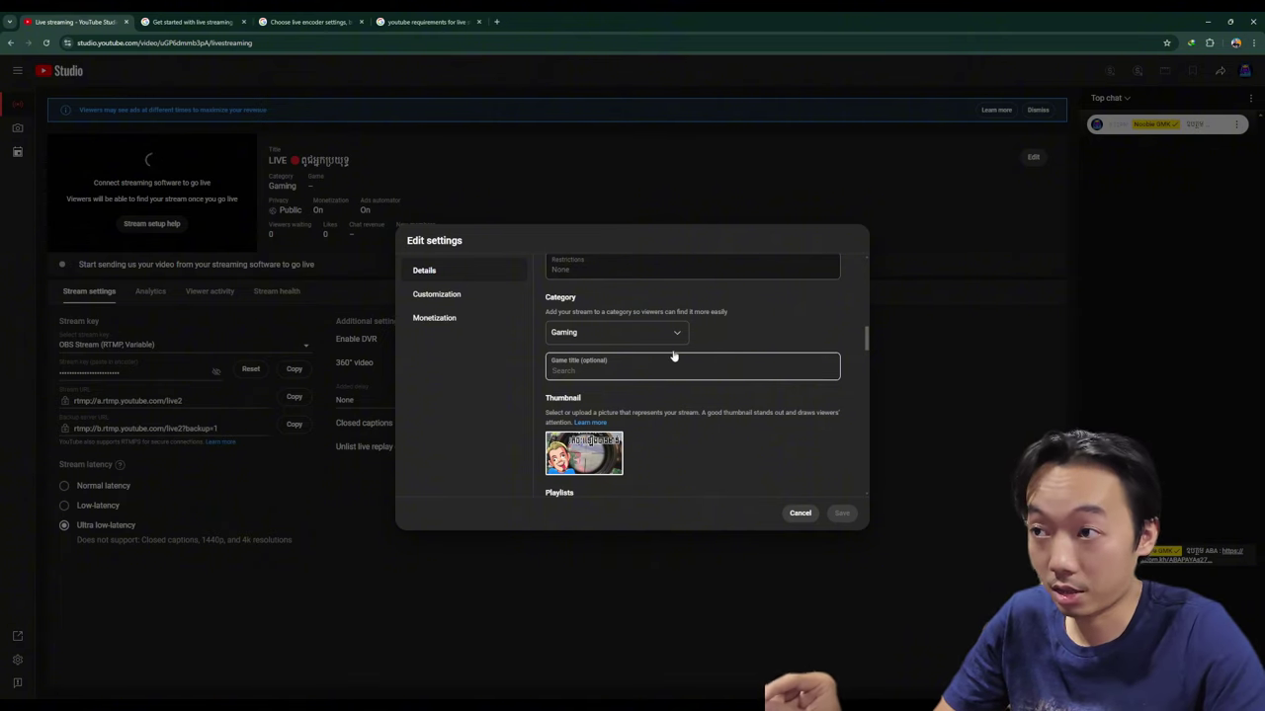
left_click(669, 332)
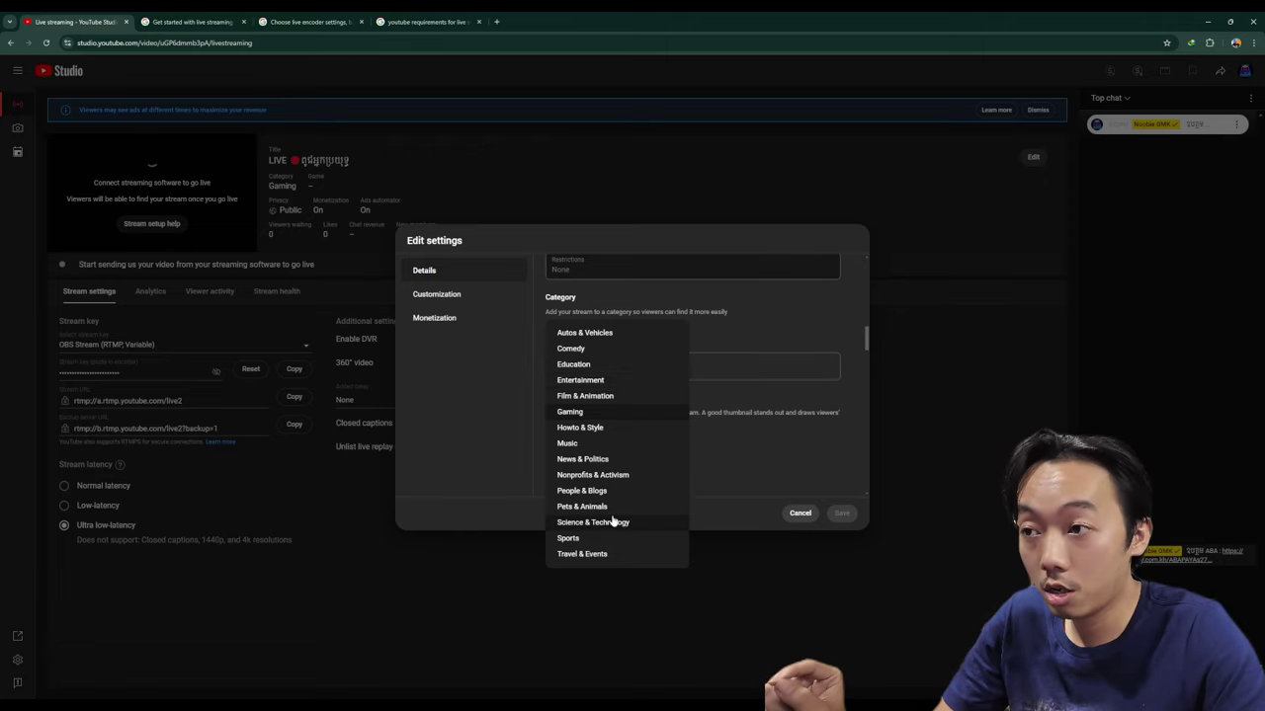
left_click(749, 398)
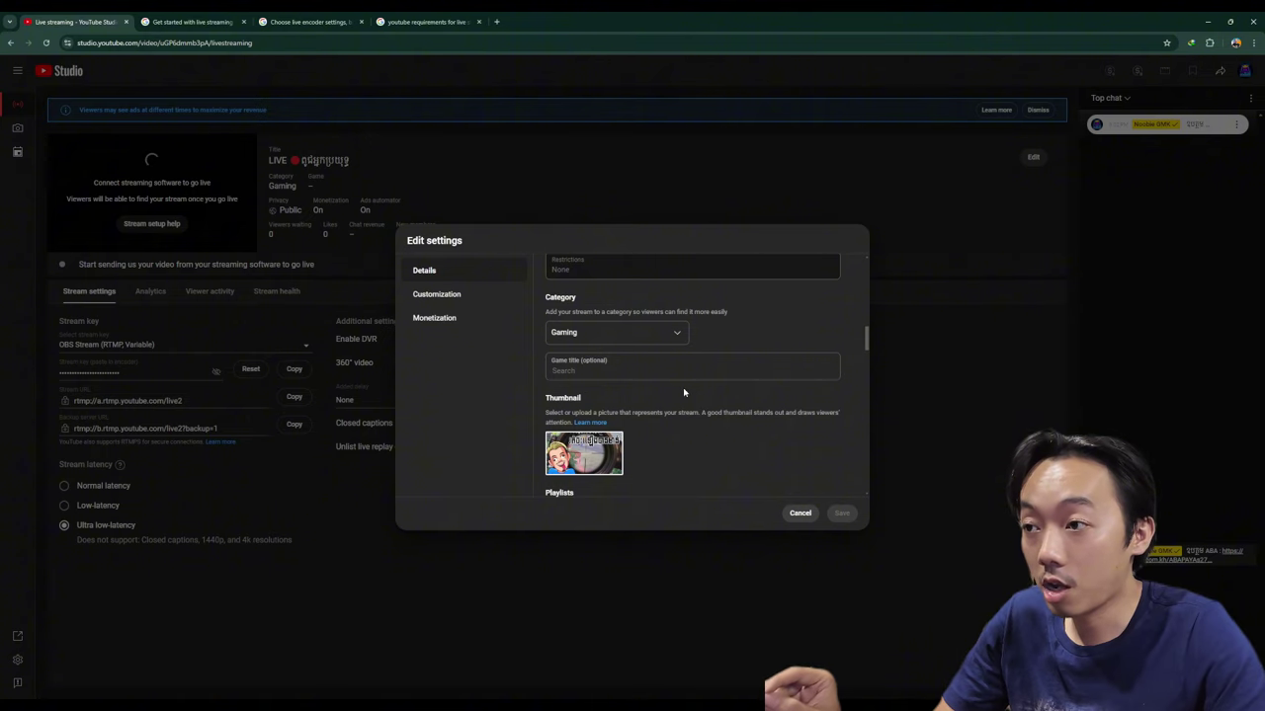
Step: Inspect the stream's thumbnail section, open its help article and skim the instructions for adding custom thumbnails
scroll(683, 390, "down", 1)
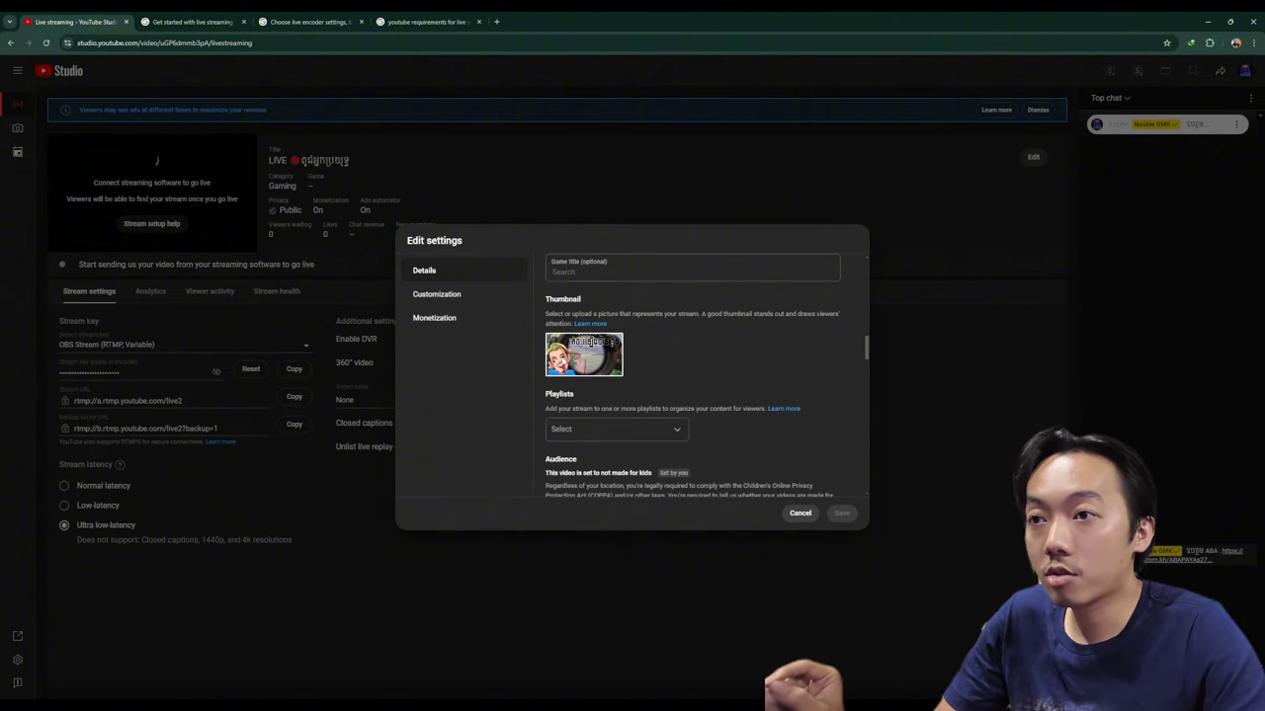
left_click(616, 350)
left_click(671, 330)
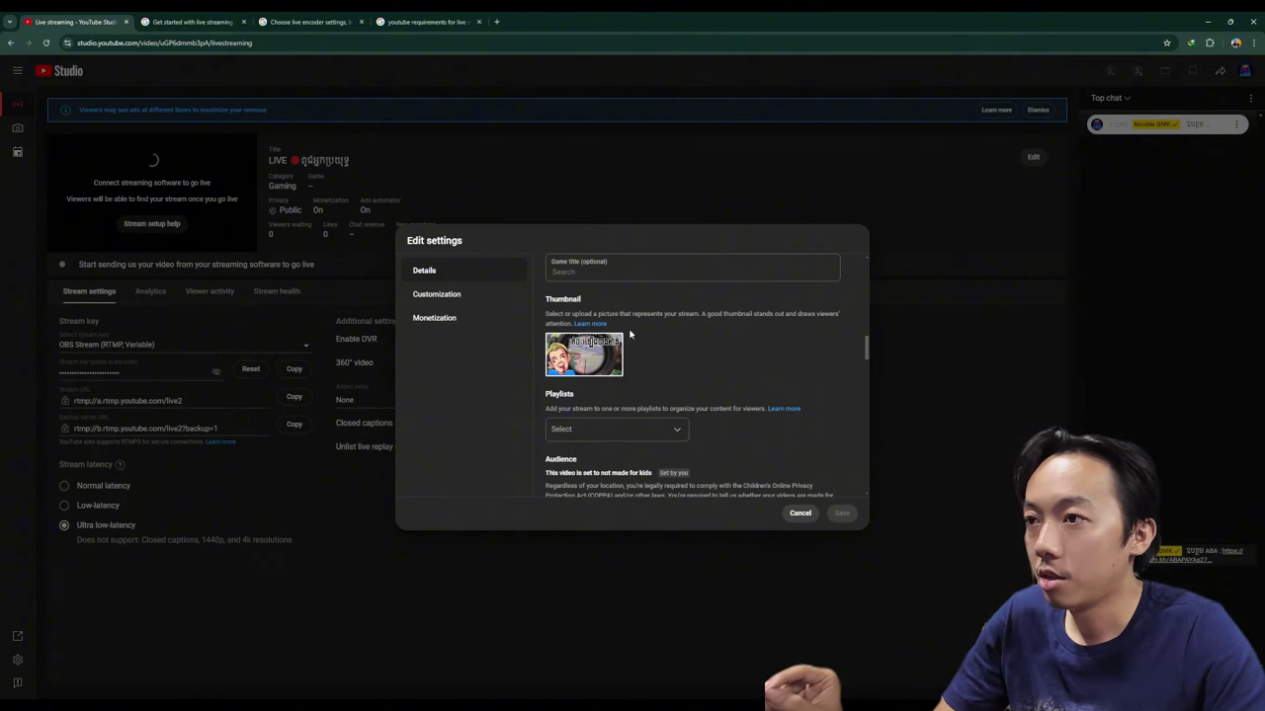
left_click(590, 323)
left_click(175, 24)
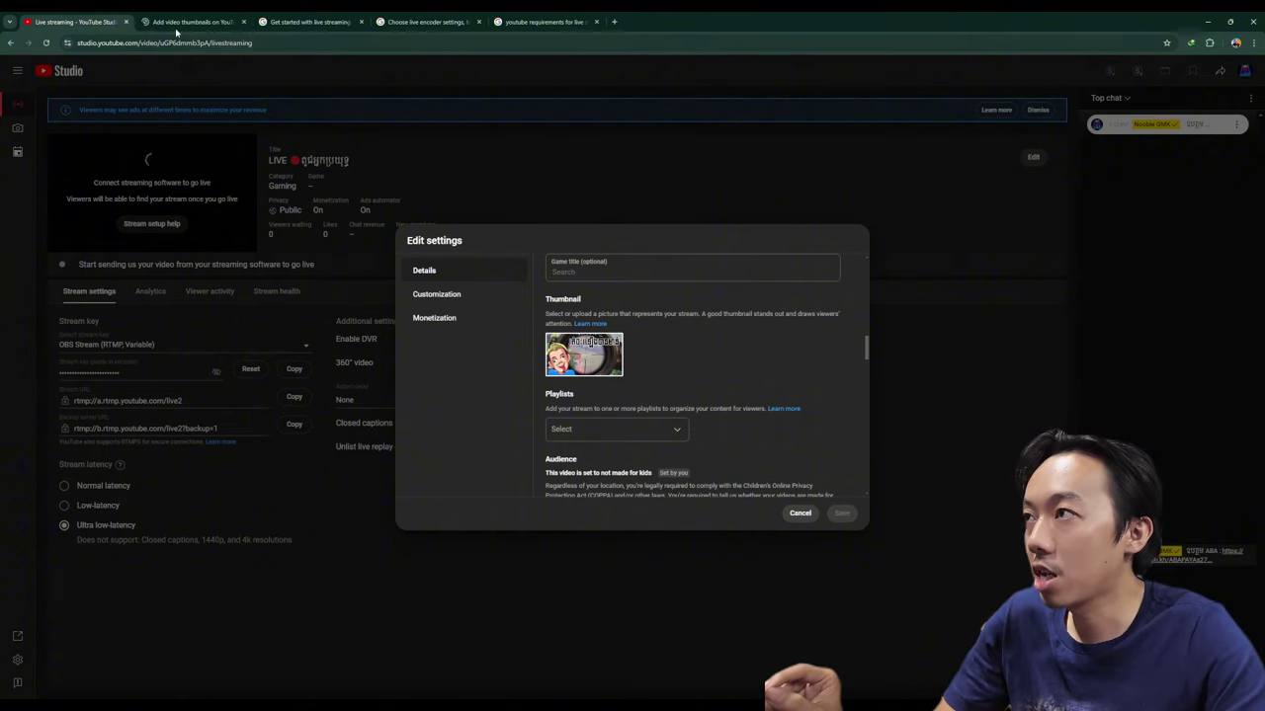
scroll(385, 292, "down", 5)
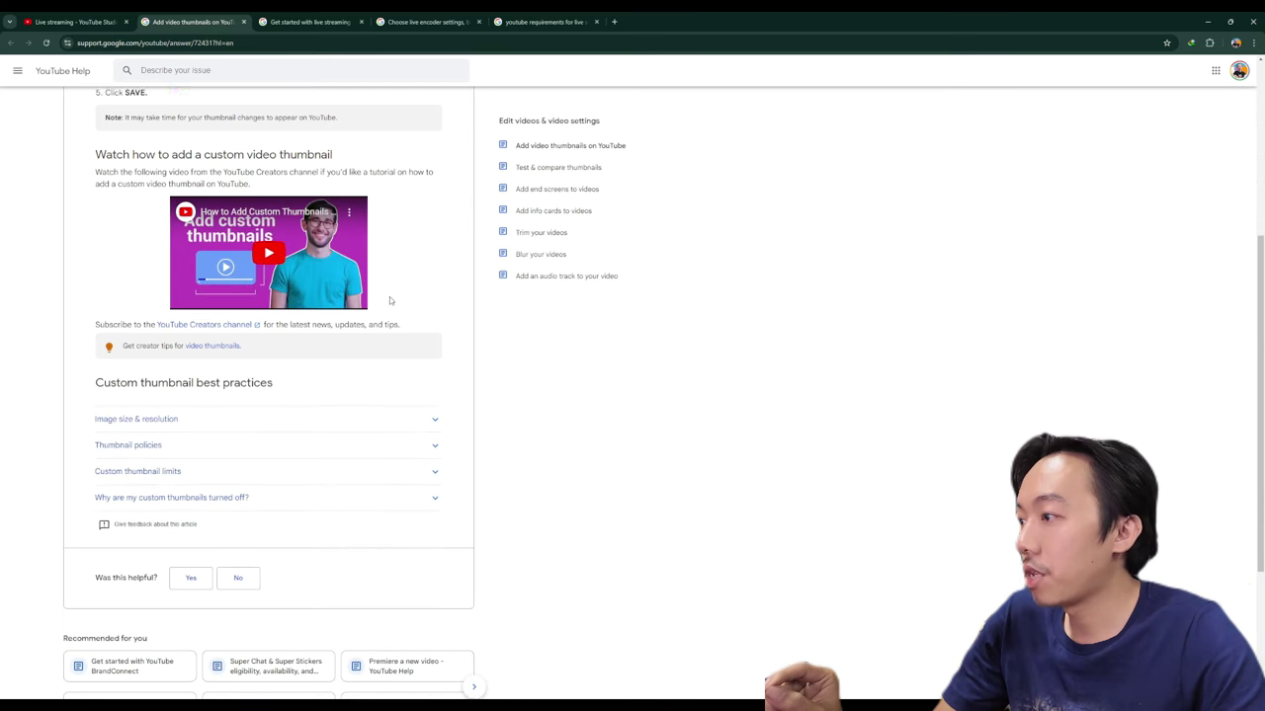
scroll(391, 298, "up", 2)
scroll(391, 298, "up", 1)
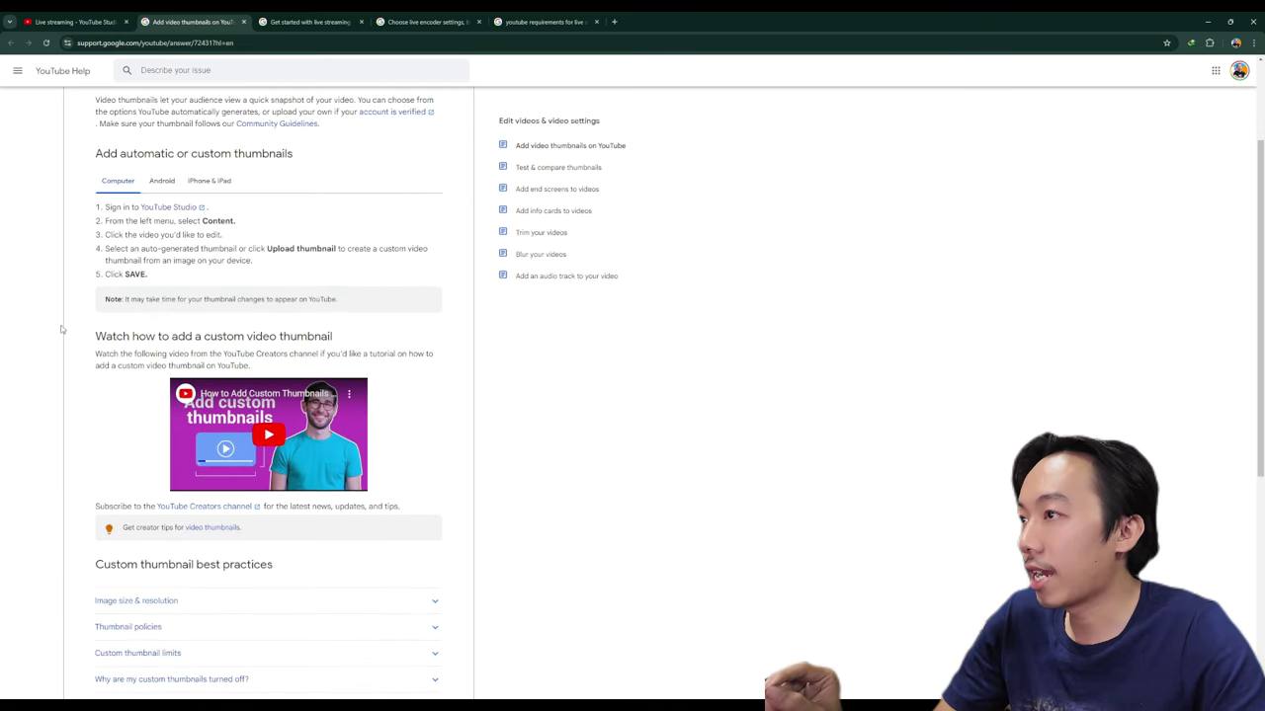
Step: Return to the stream's details and review the Thumbnail, Playlists and Audience sections, highlighting the Audience heading and made-for-kids statement
left_click(74, 22)
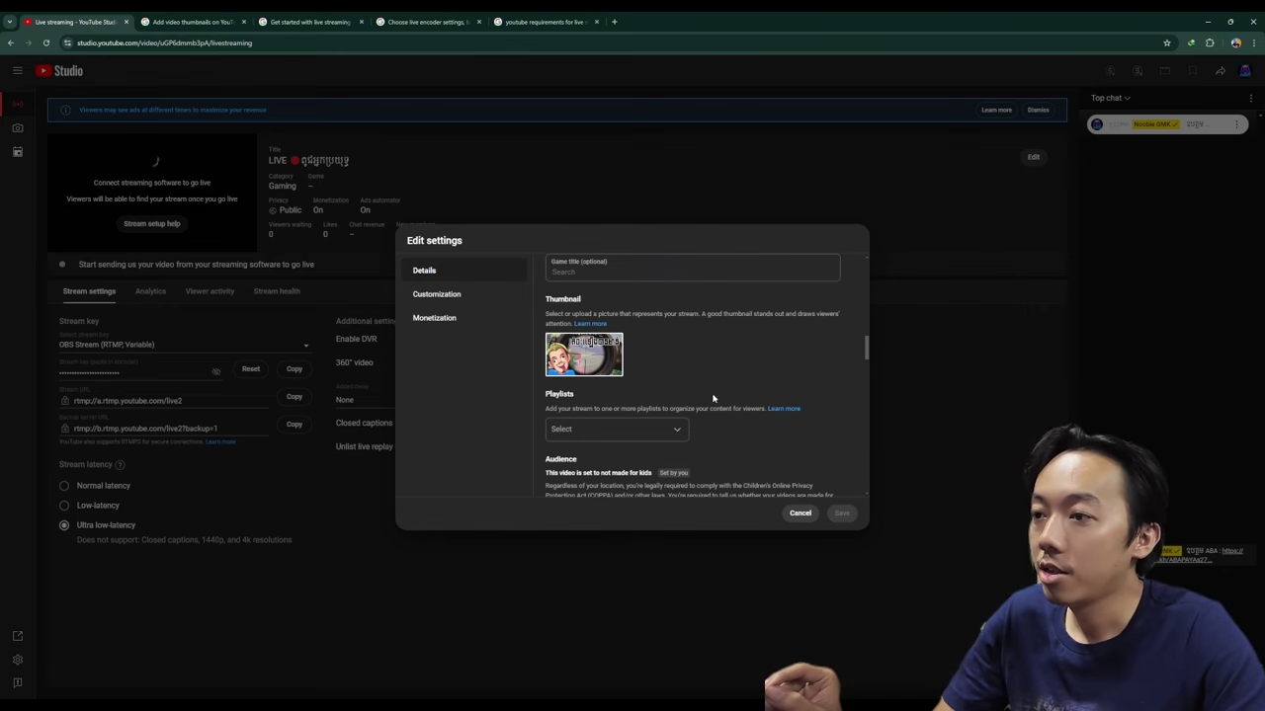
scroll(701, 350, "down", 1)
scroll(695, 351, "up", 1)
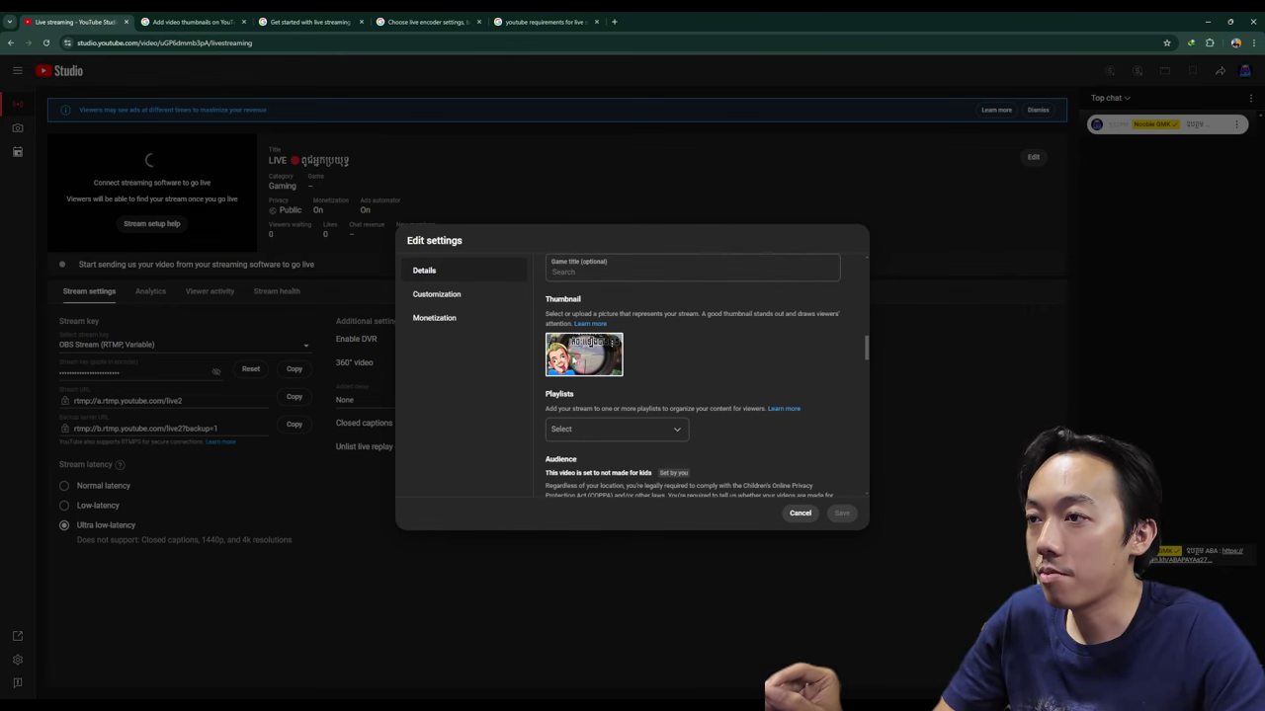
scroll(633, 382, "down", 1)
scroll(633, 382, "down", 2)
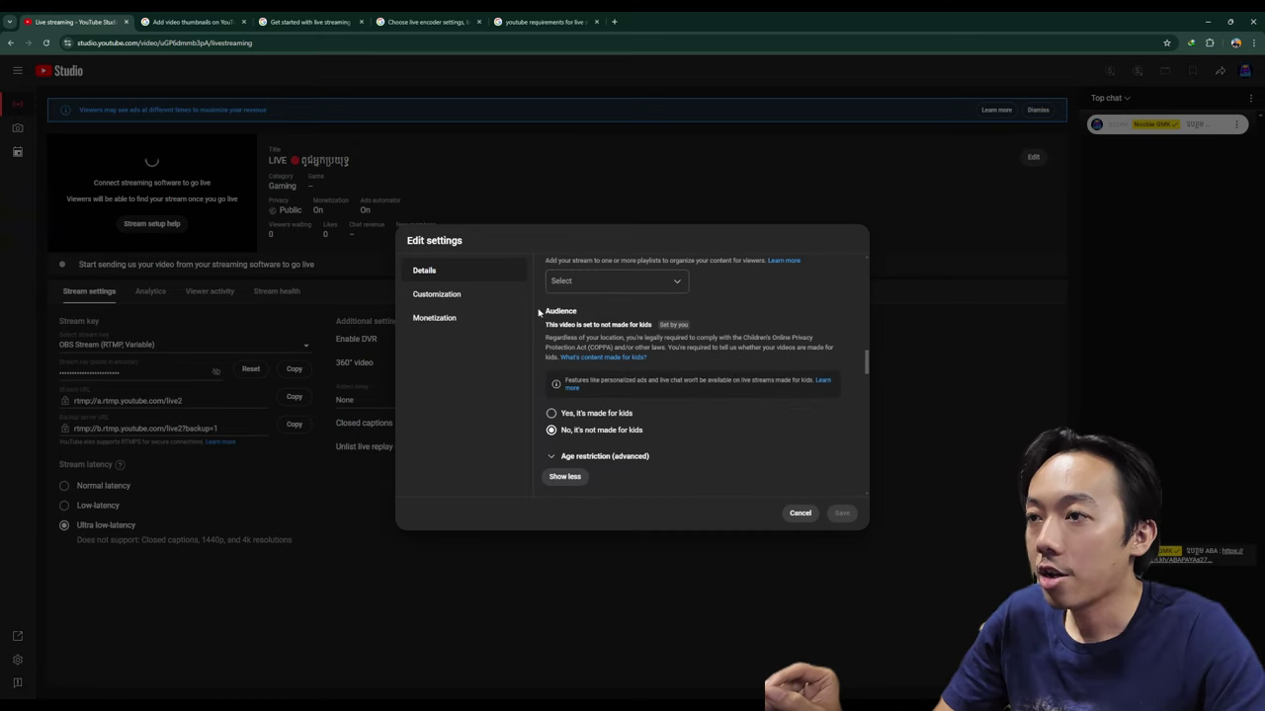
left_click_drag(546, 311, 680, 337)
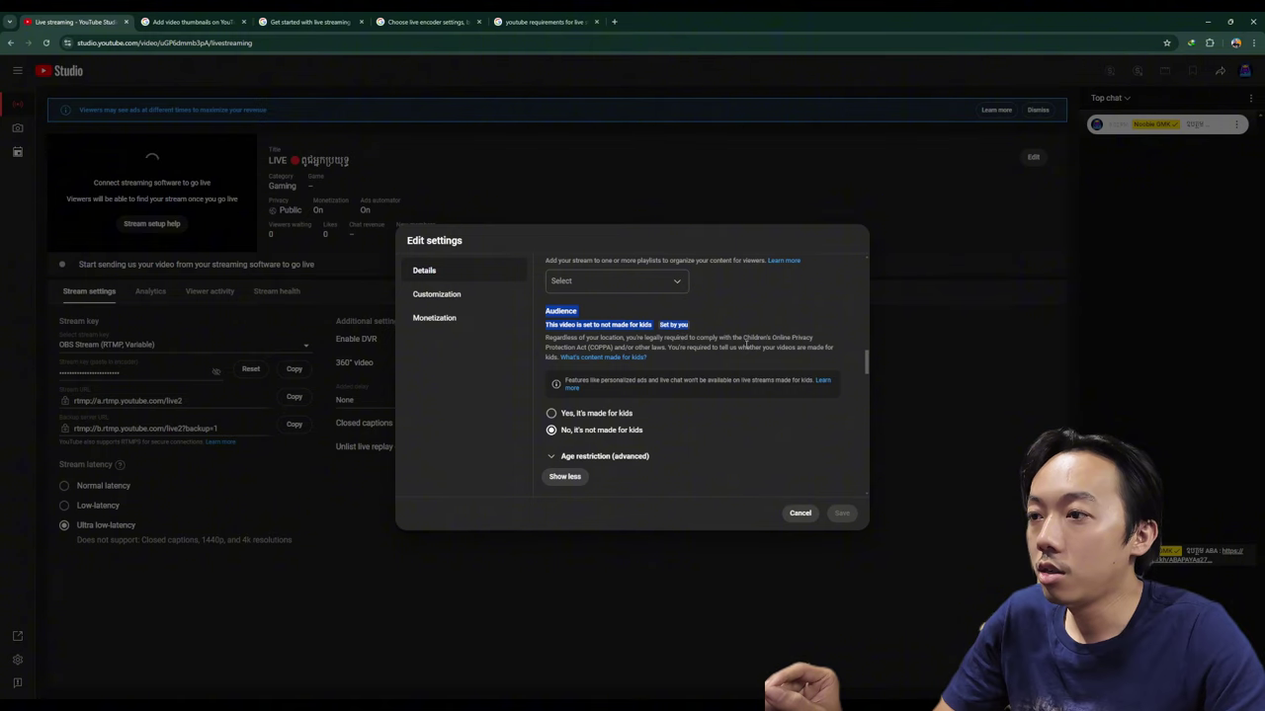
scroll(746, 345, "down", 1)
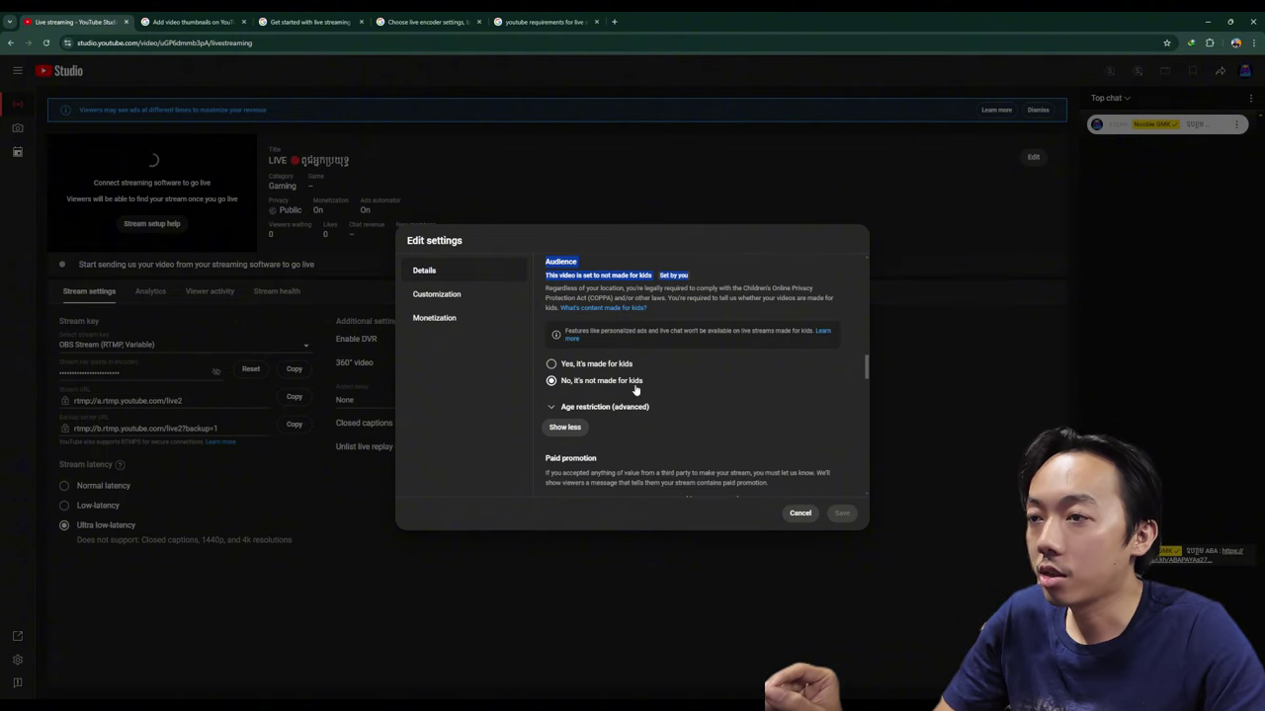
left_click(727, 379)
scroll(732, 388, "up", 1)
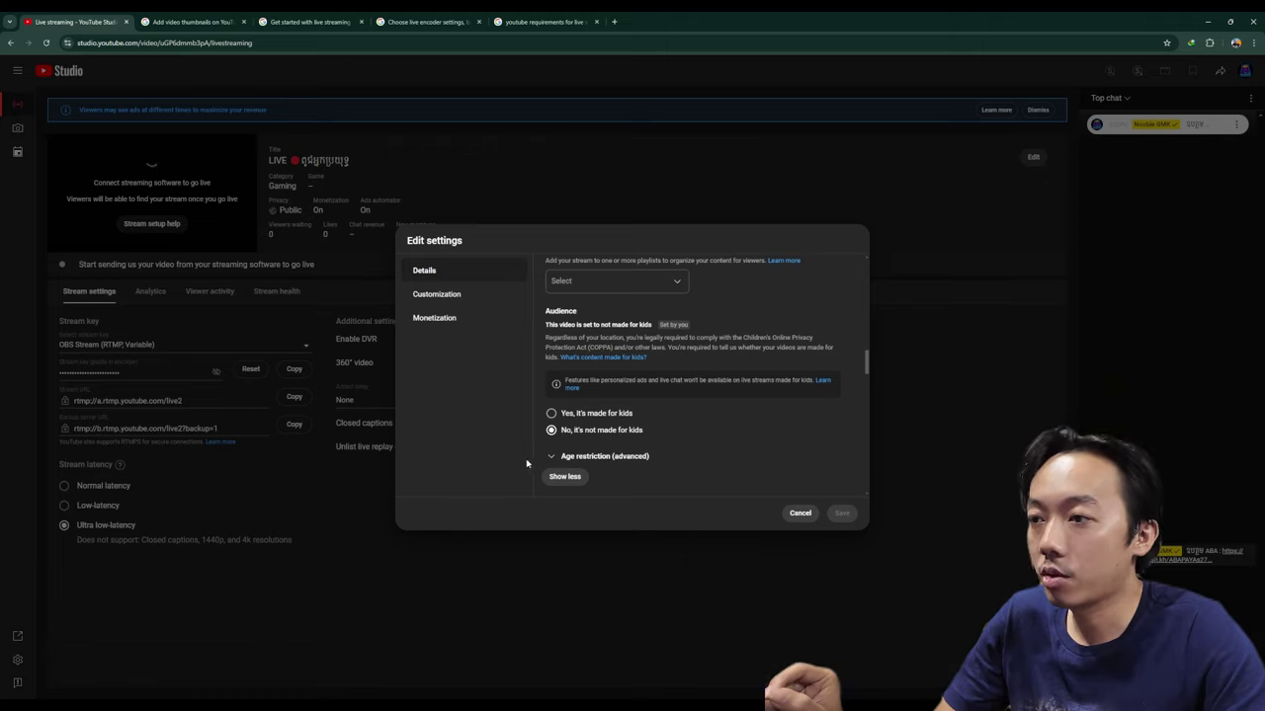
Step: Turn the stream's paid promotion declaration on and back off
scroll(658, 458, "down", 1)
scroll(668, 435, "down", 2)
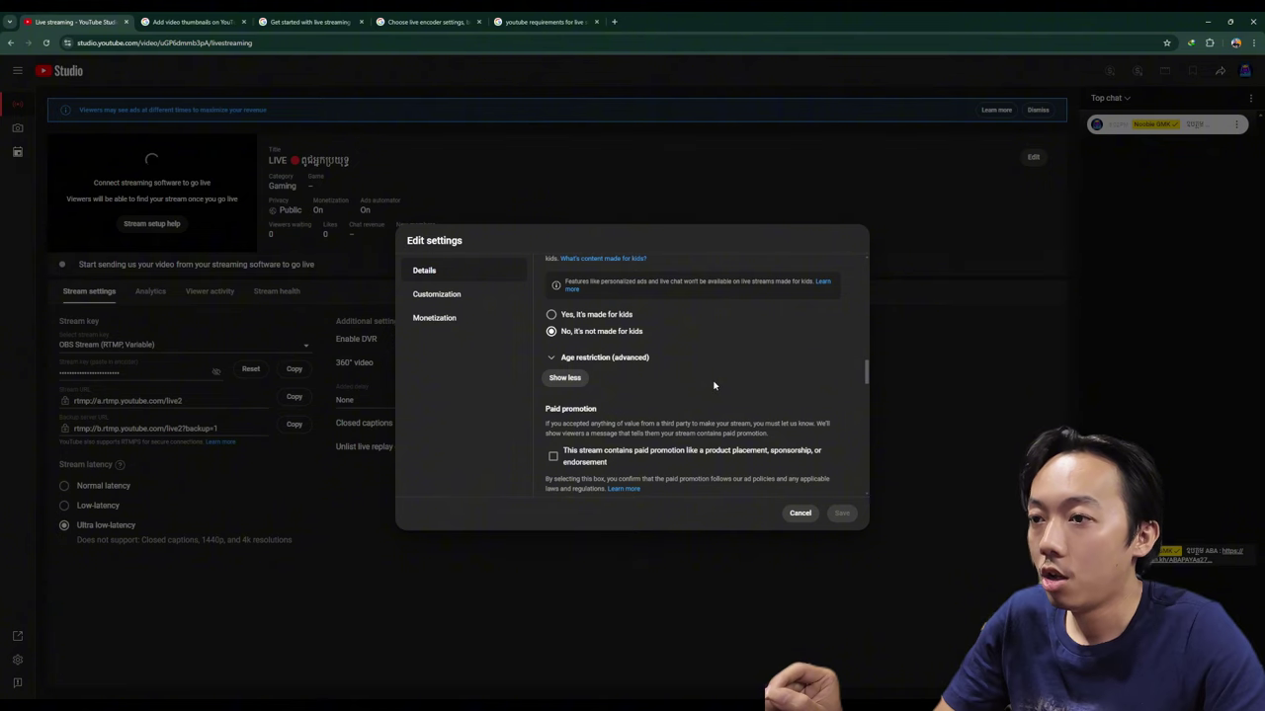
scroll(736, 390, "down", 2)
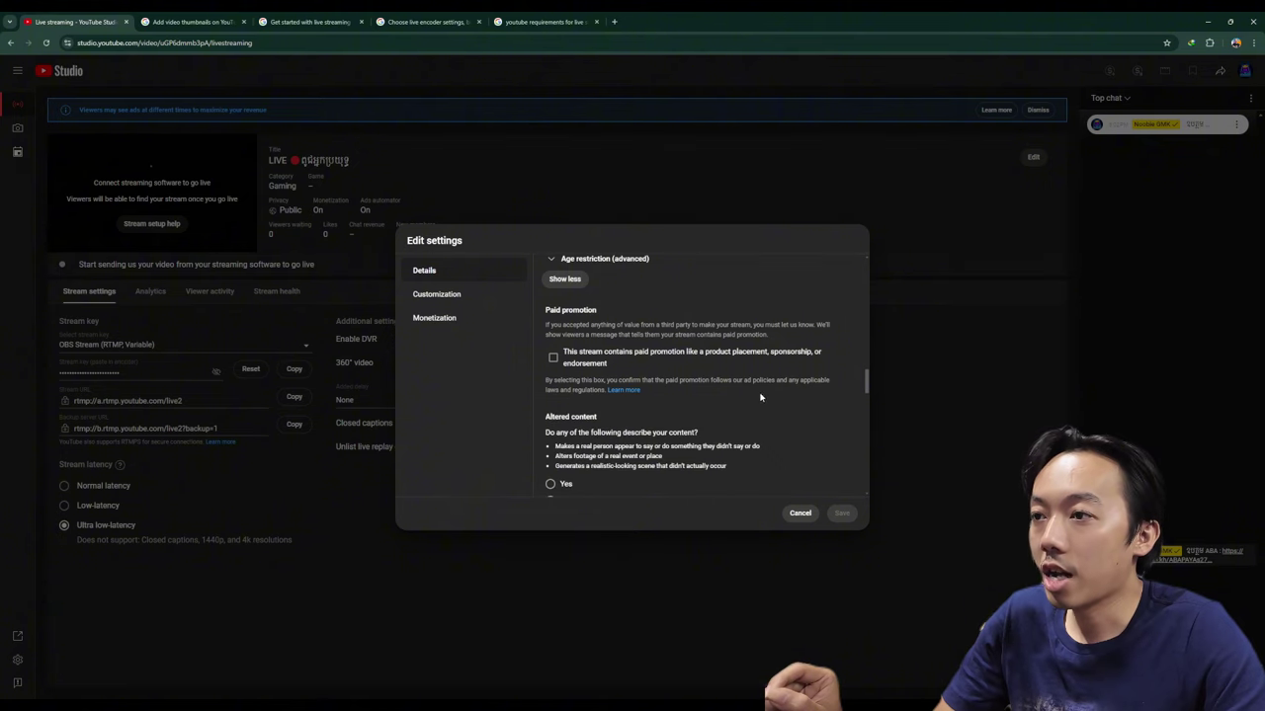
left_click(553, 359)
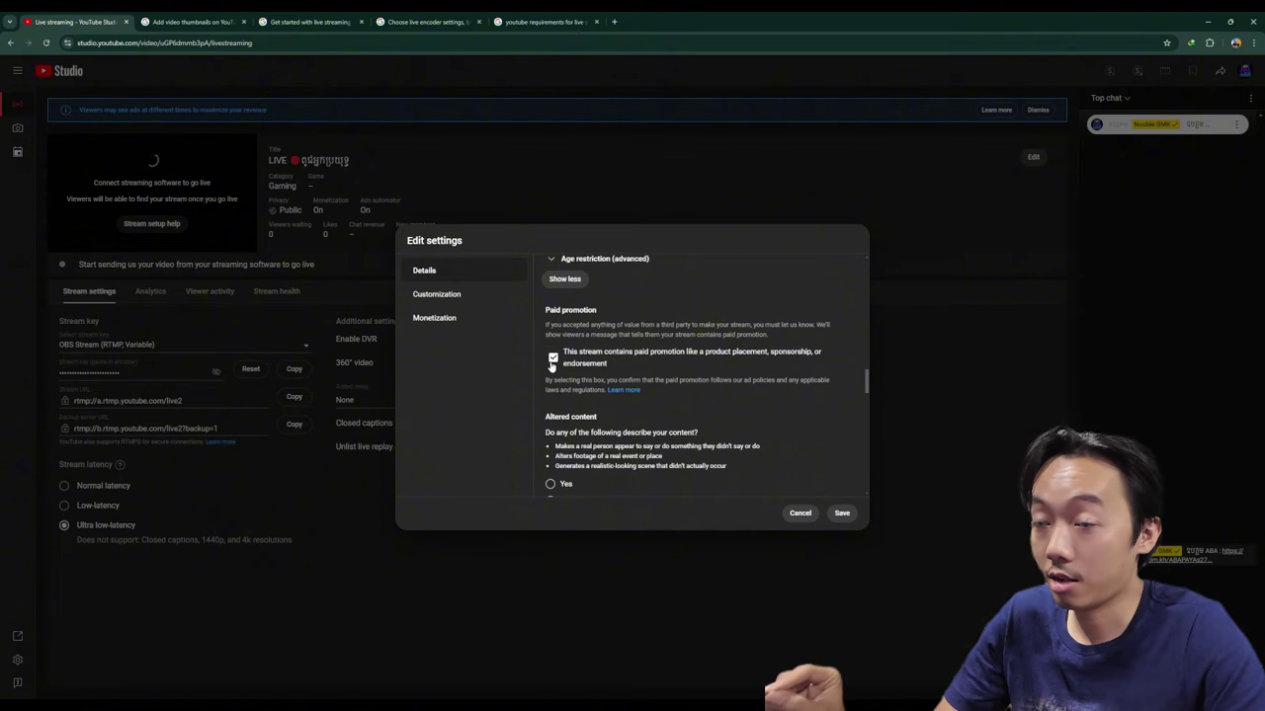
left_click(552, 359)
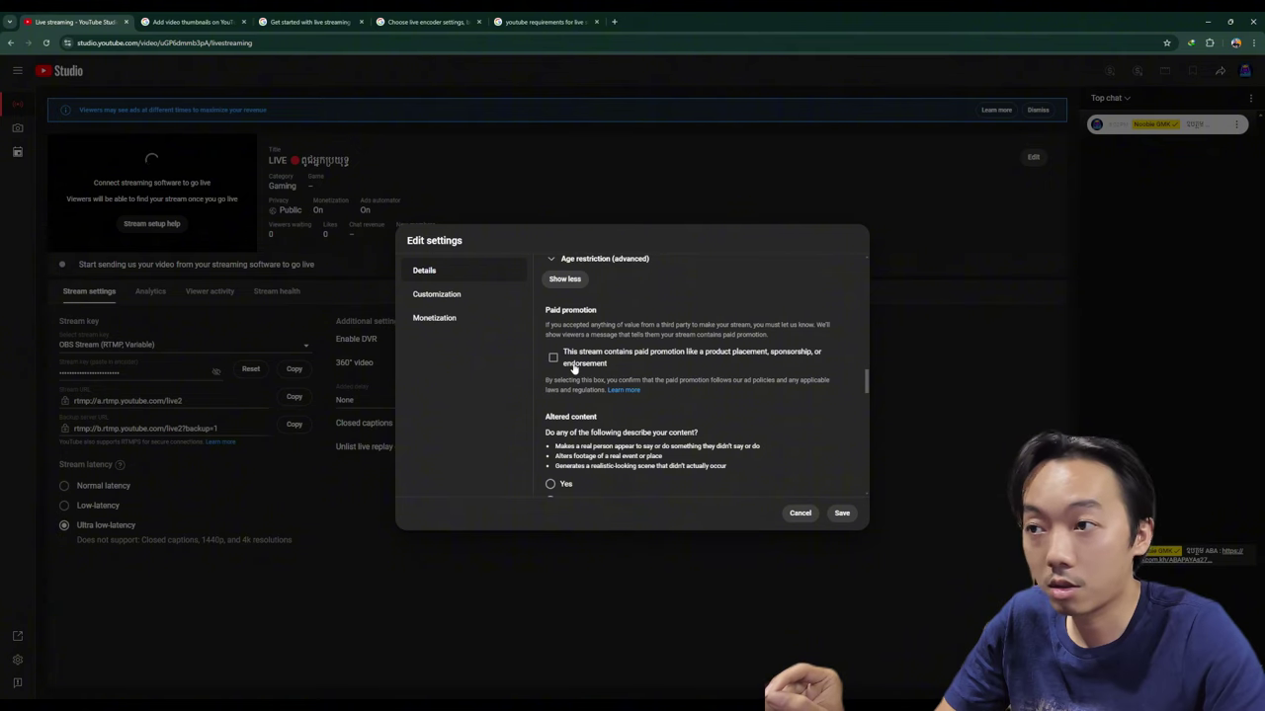
Step: Examine the Altered content section of the stream's details, highlighting its question and the three listed kinds of altered content
scroll(573, 367, "down", 2)
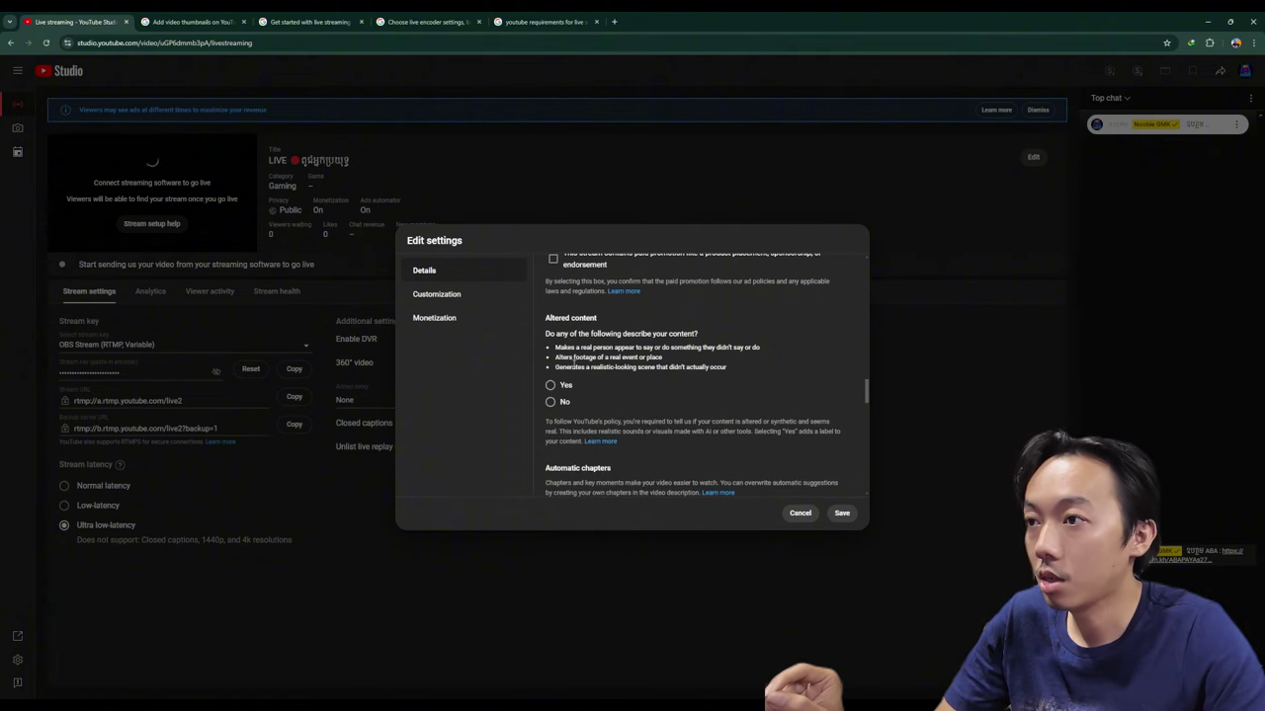
left_click_drag(544, 319, 622, 321)
left_click(549, 336)
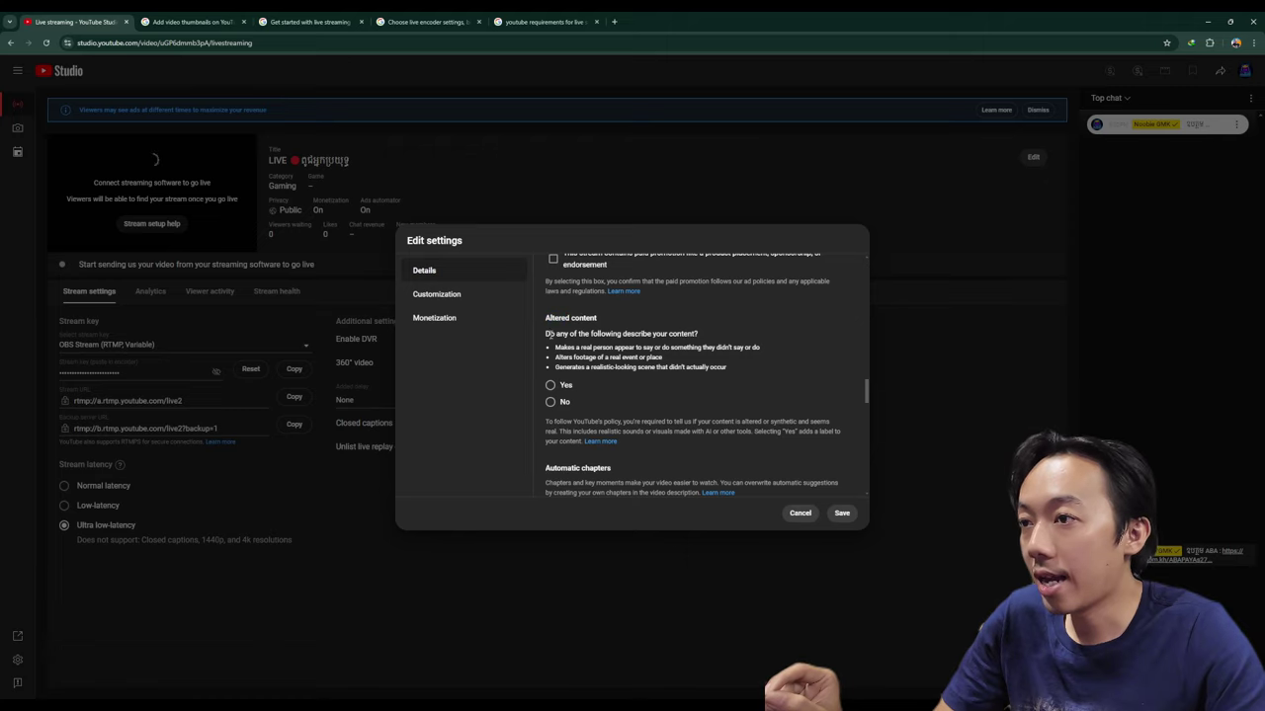
left_click_drag(549, 334, 720, 339)
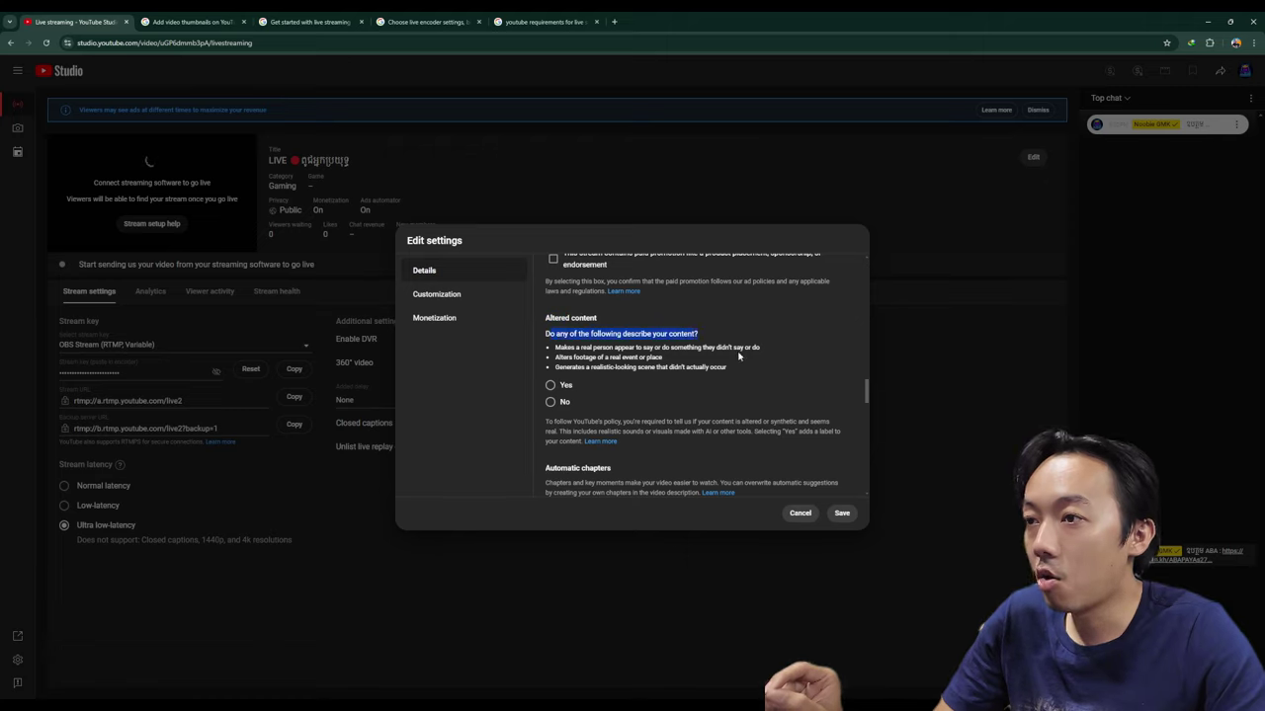
left_click_drag(555, 348, 773, 351)
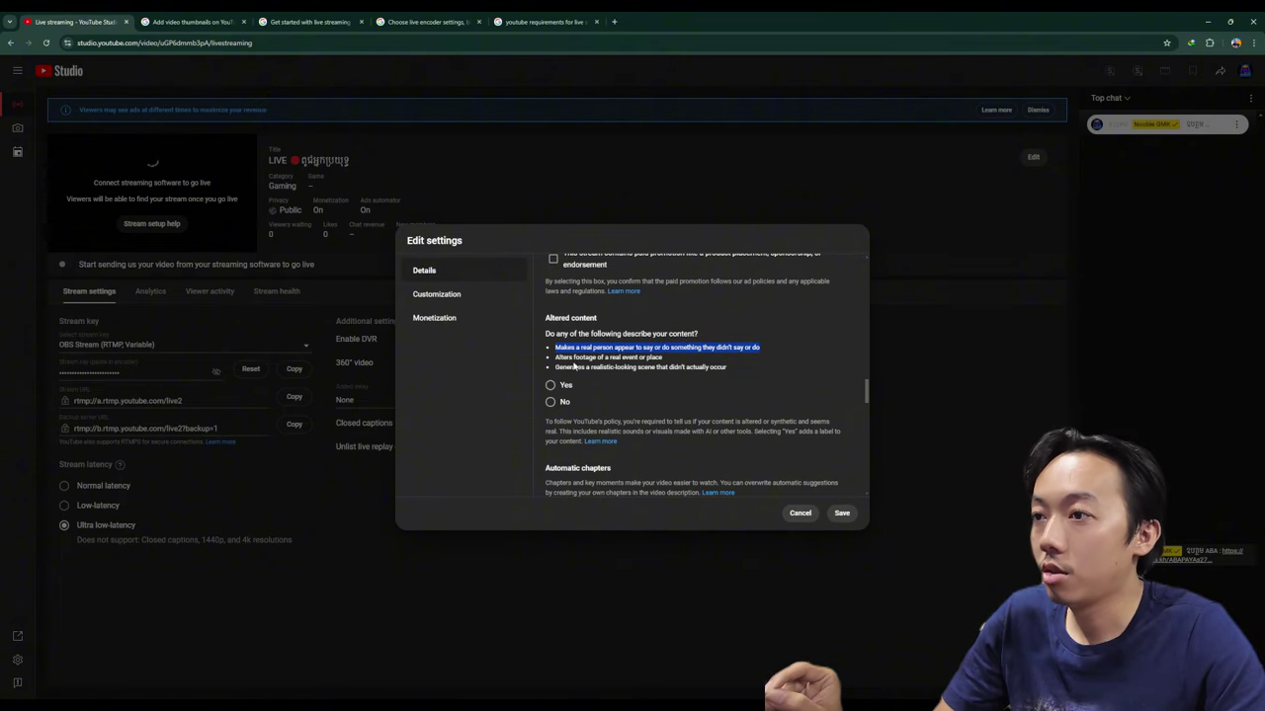
left_click(606, 363)
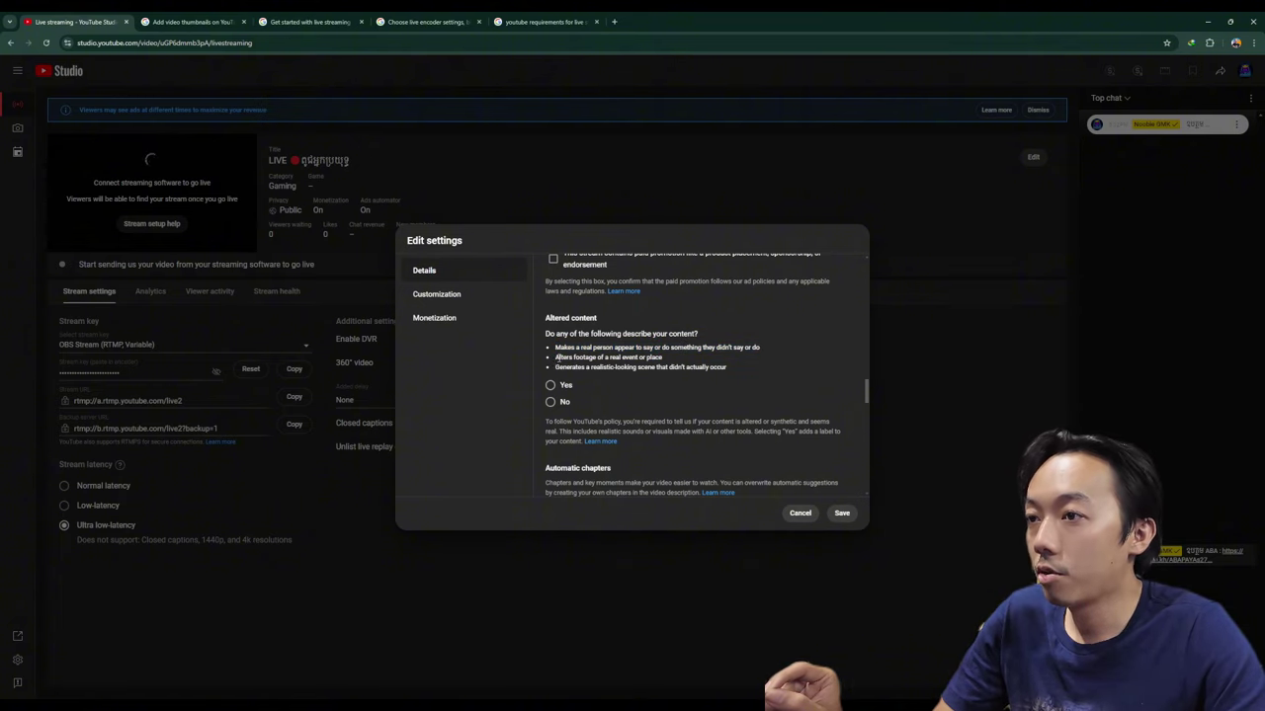
left_click_drag(554, 358, 689, 360)
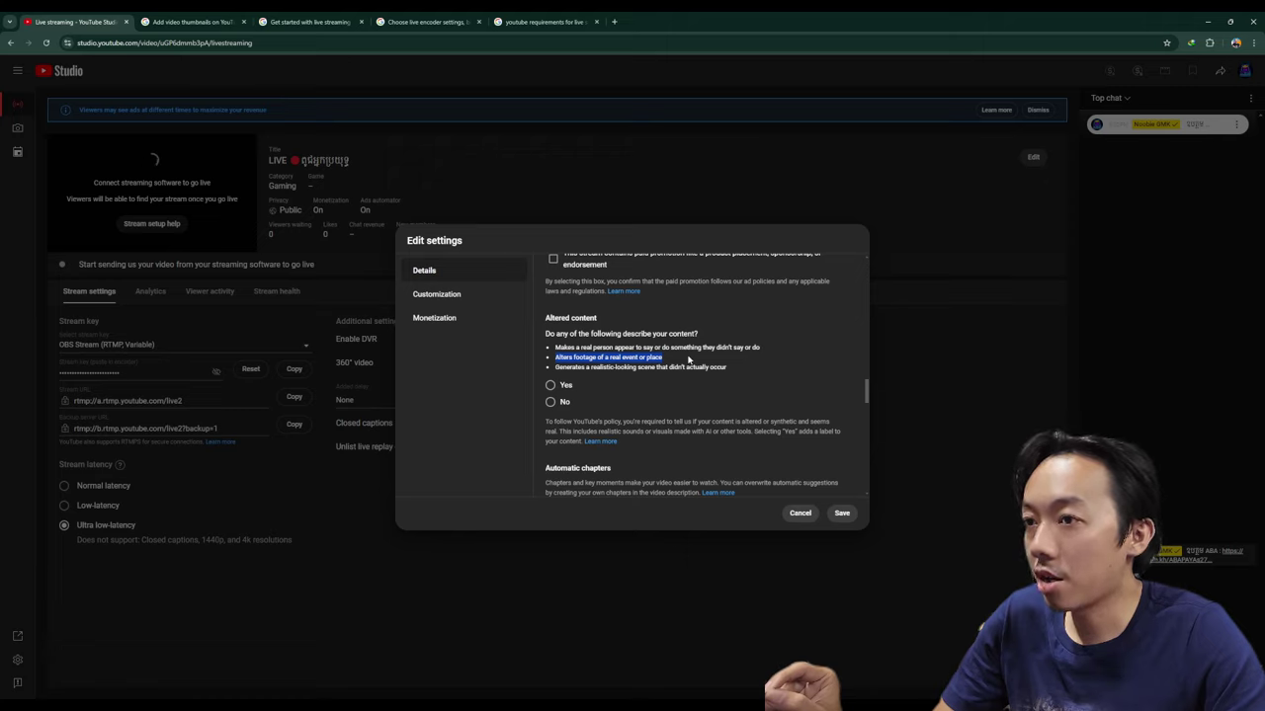
left_click(552, 368)
left_click_drag(755, 372, 547, 342)
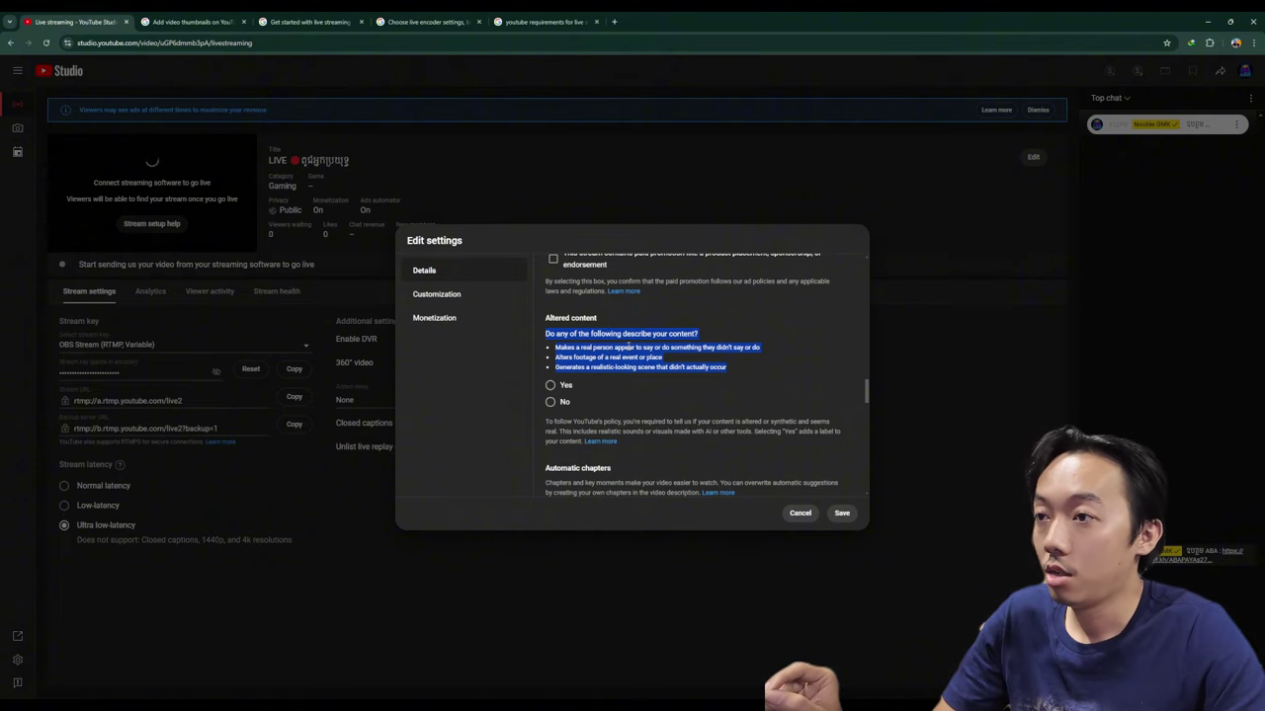
left_click(695, 367)
left_click_drag(737, 374, 553, 355)
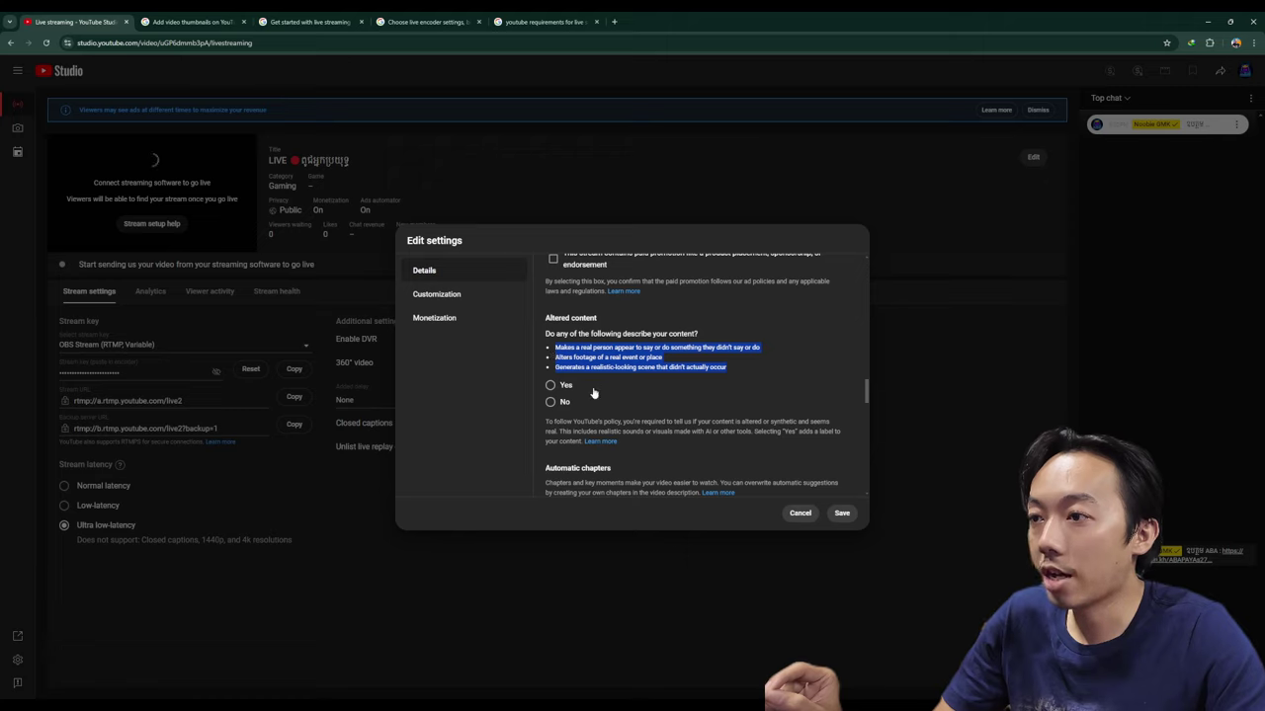
left_click(761, 371)
left_click_drag(745, 372, 556, 347)
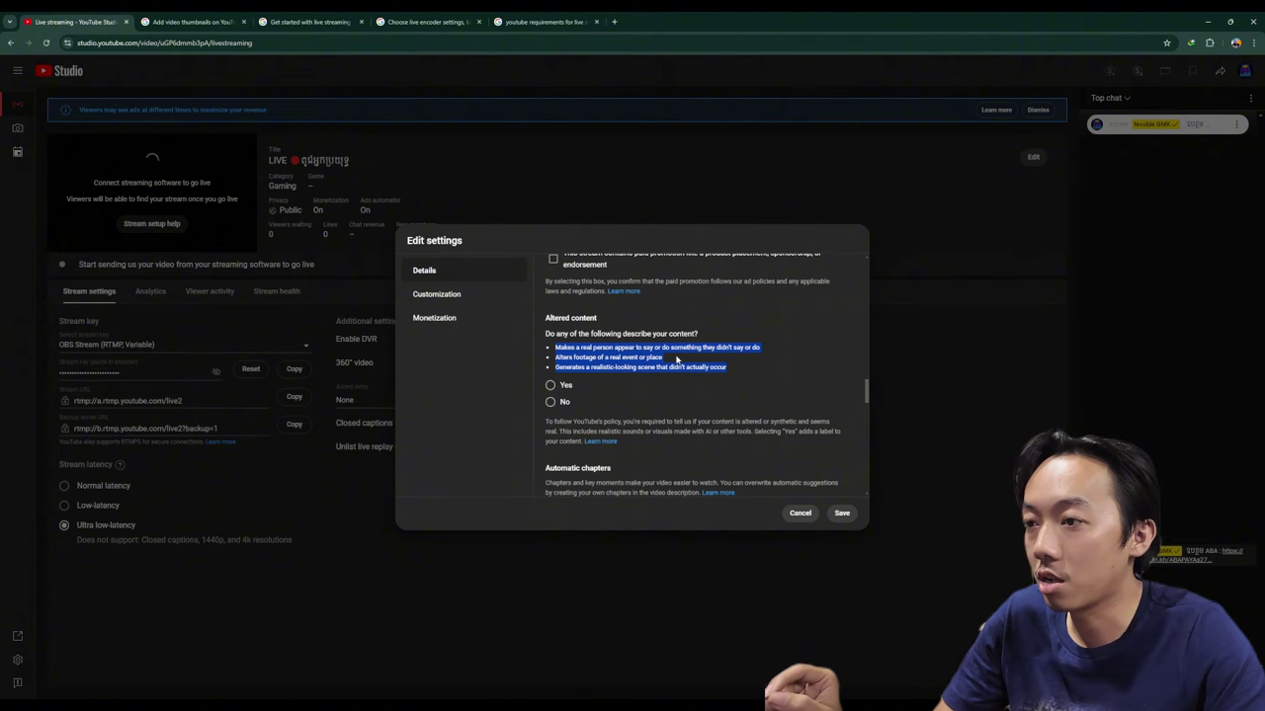
Step: Review the remaining stream details from tags, language and recording date to license, distribution, comments and fundraising
scroll(676, 360, "down", 5)
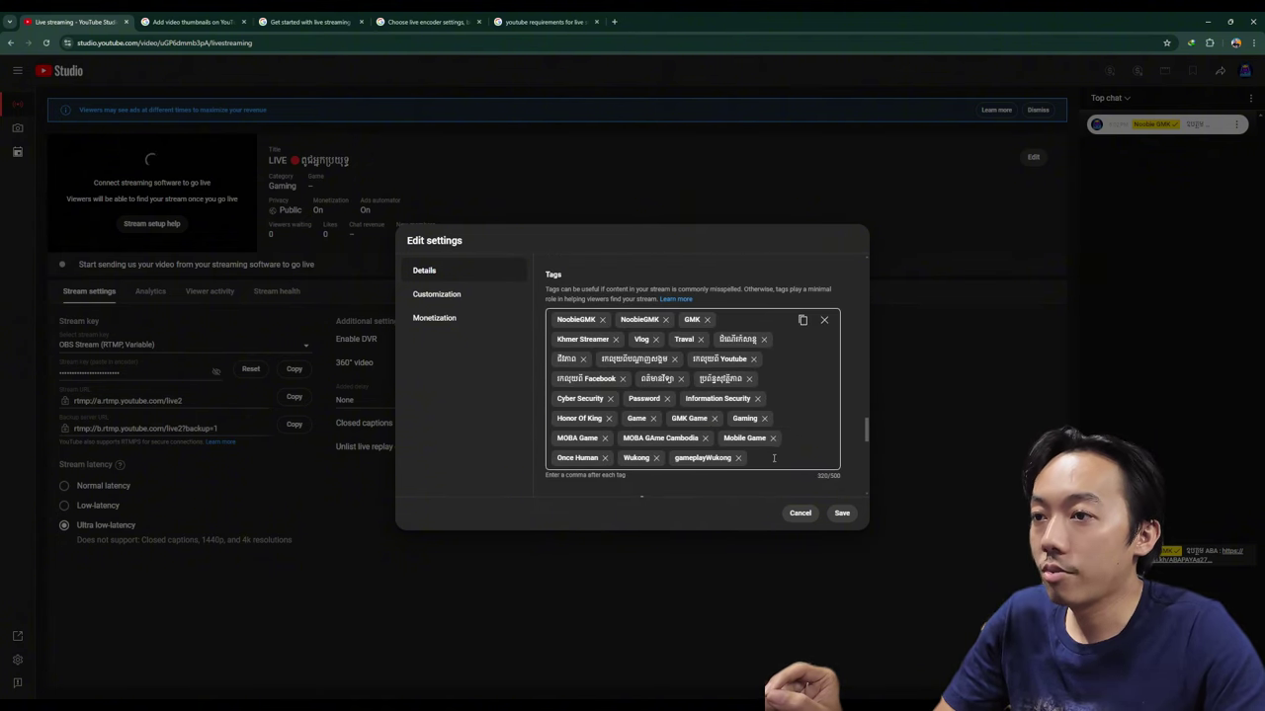
scroll(567, 377, "down", 1)
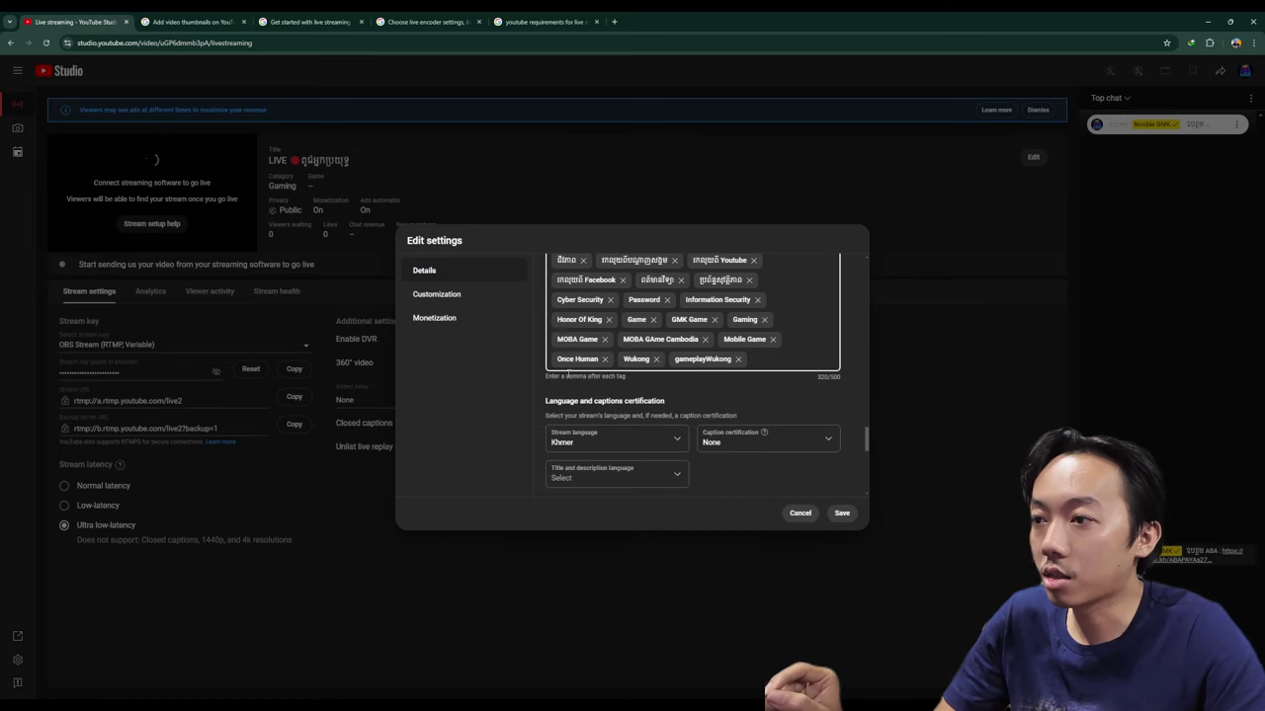
scroll(766, 388, "down", 1)
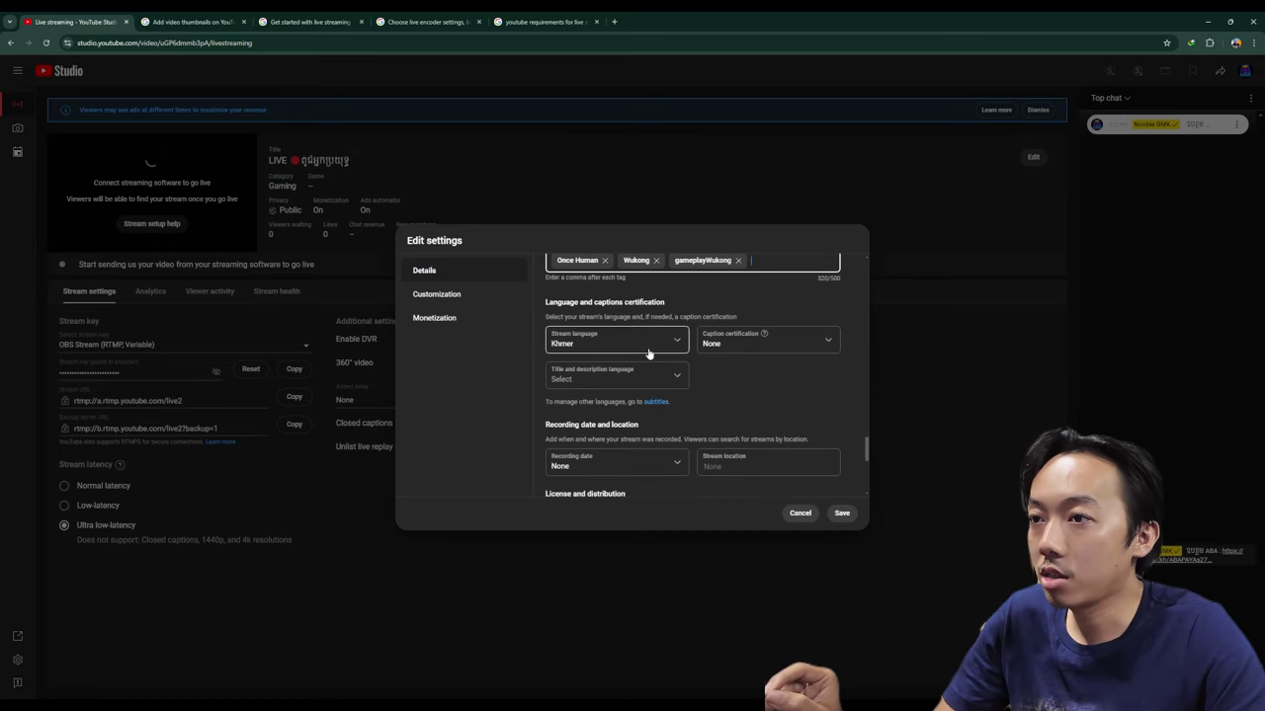
scroll(672, 362, "down", 1)
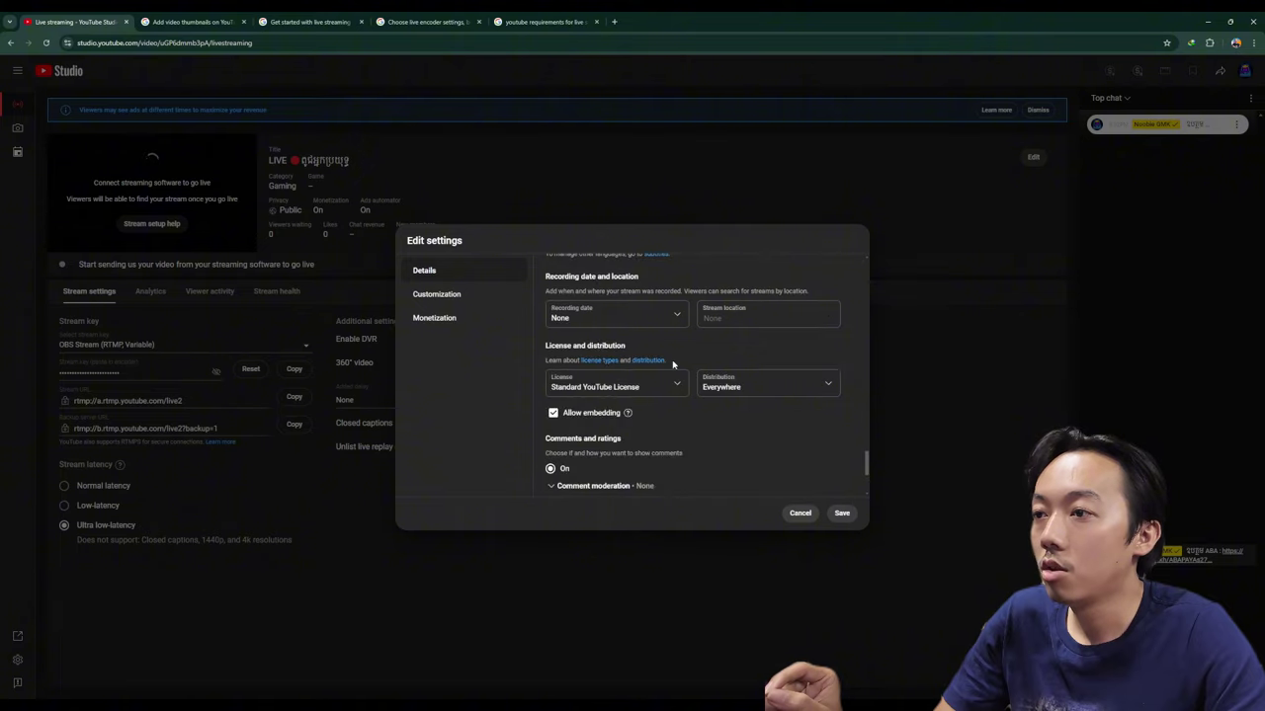
scroll(751, 371, "down", 2)
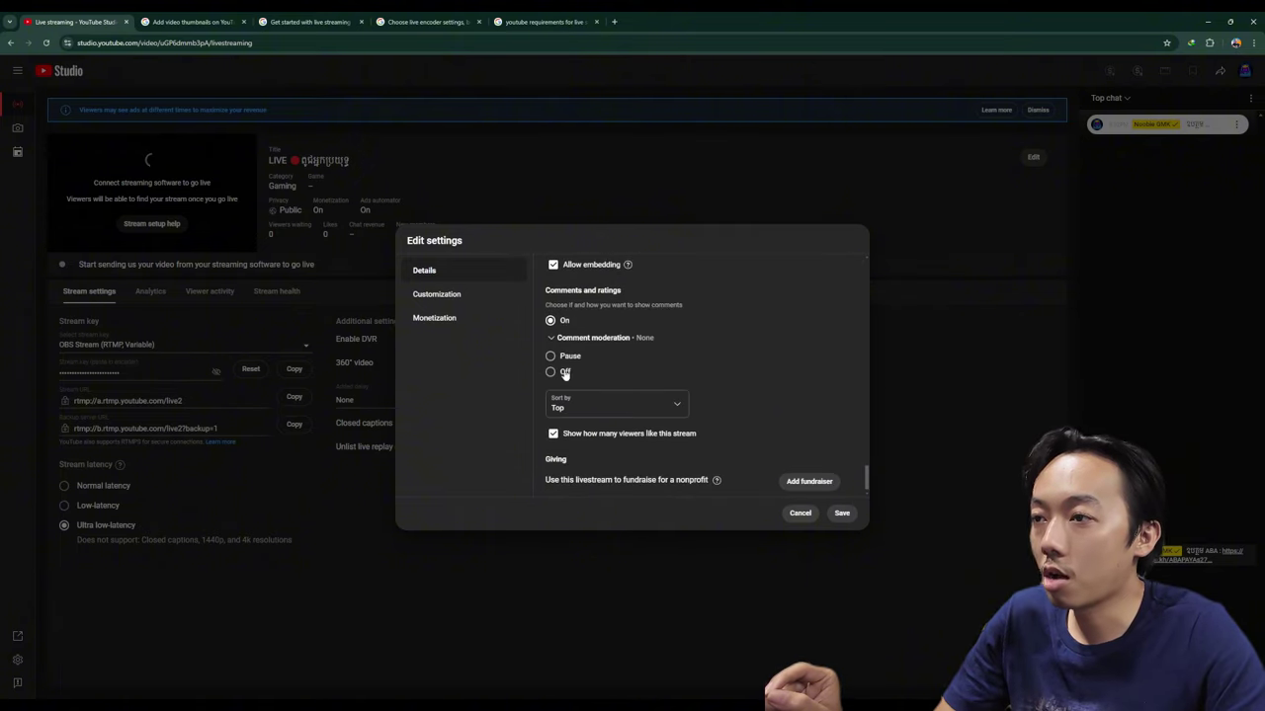
scroll(618, 370, "down", 1)
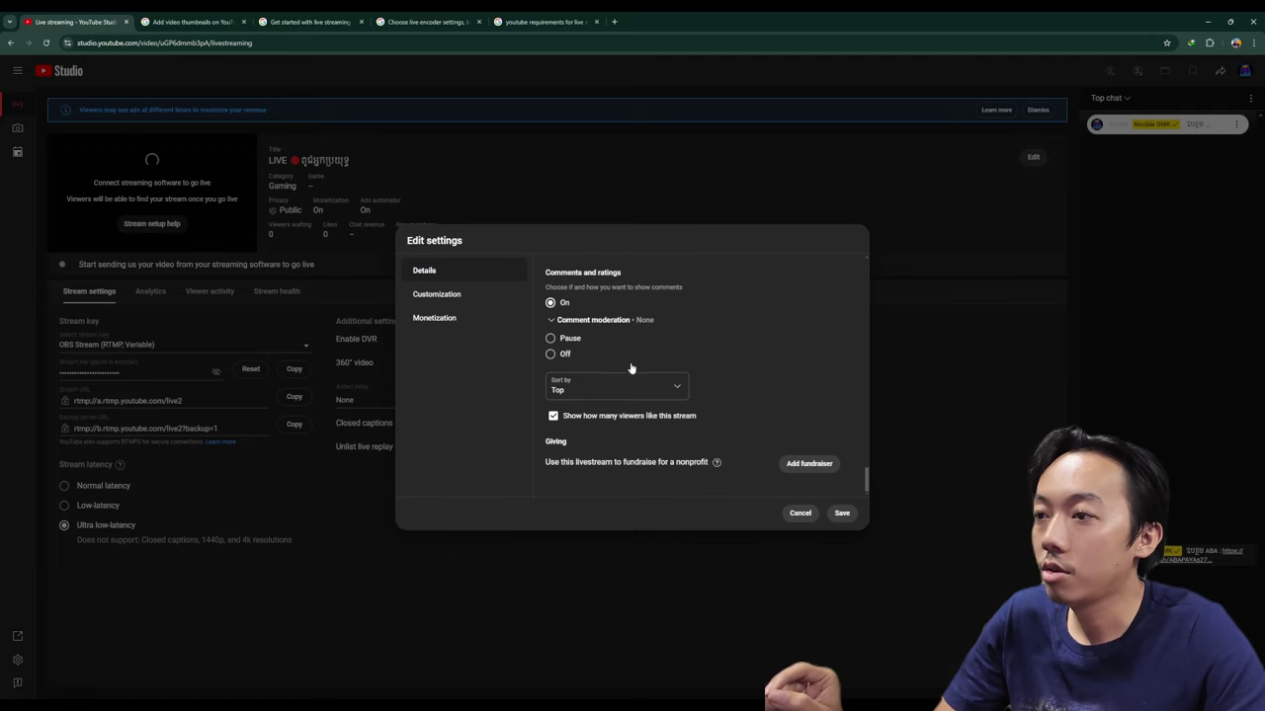
Step: In the stream's customization settings, turn slow mode on and back off, then close the settings without saving
left_click(476, 301)
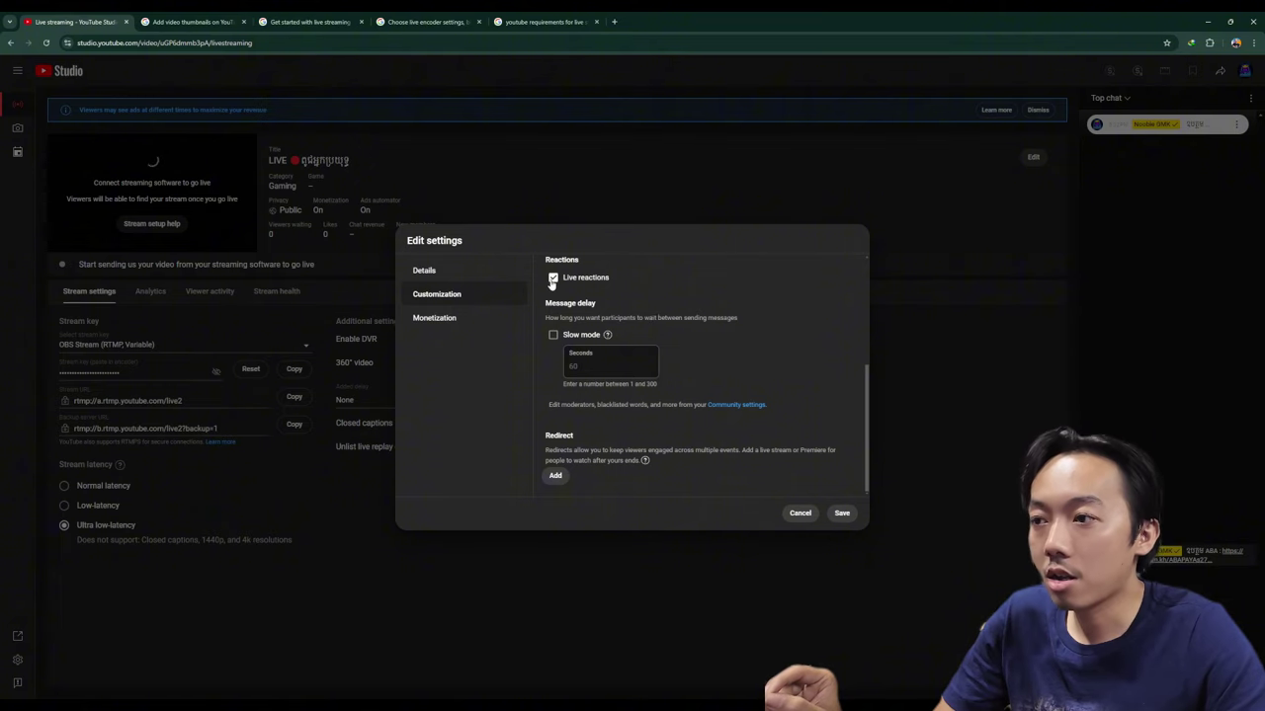
left_click(552, 337)
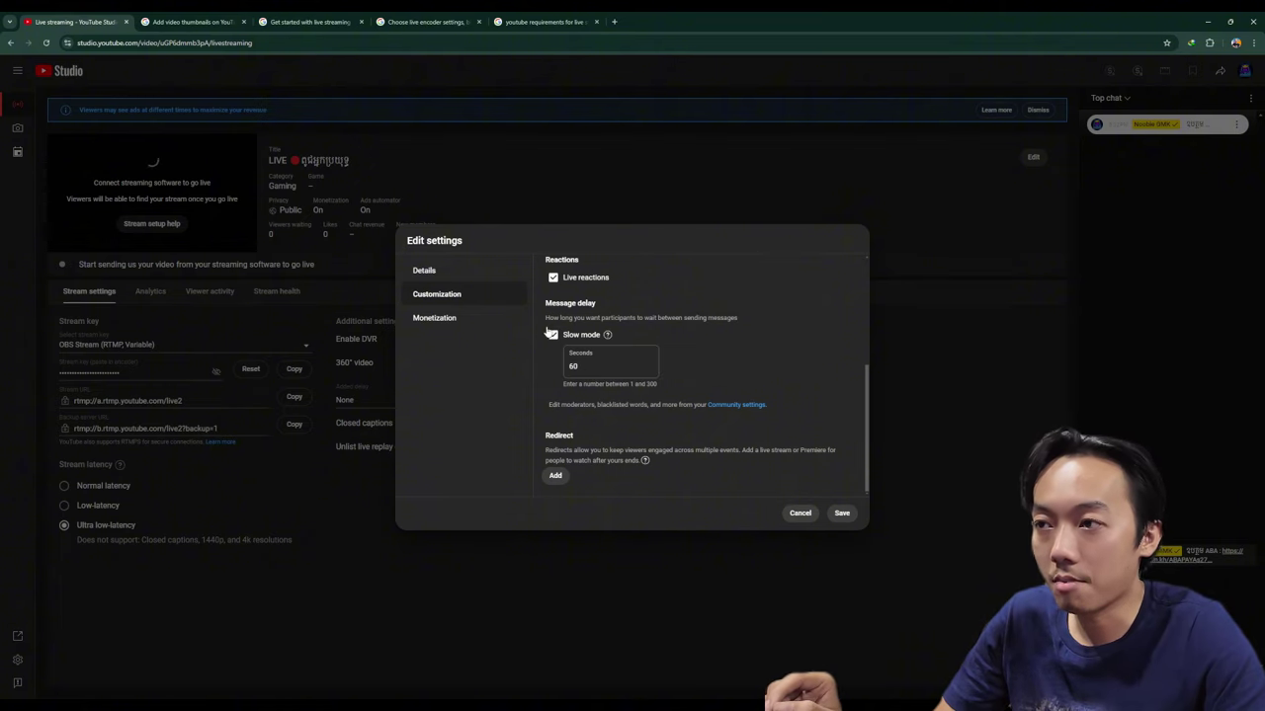
left_click(554, 337)
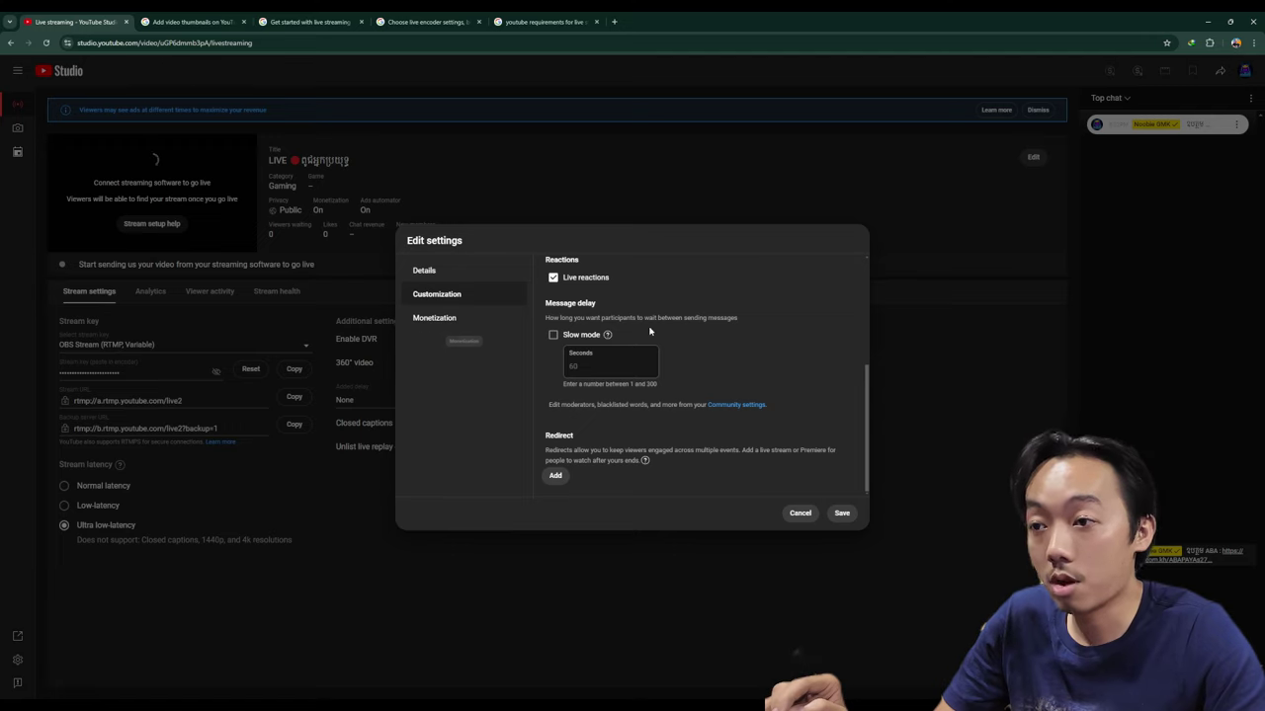
left_click(799, 513)
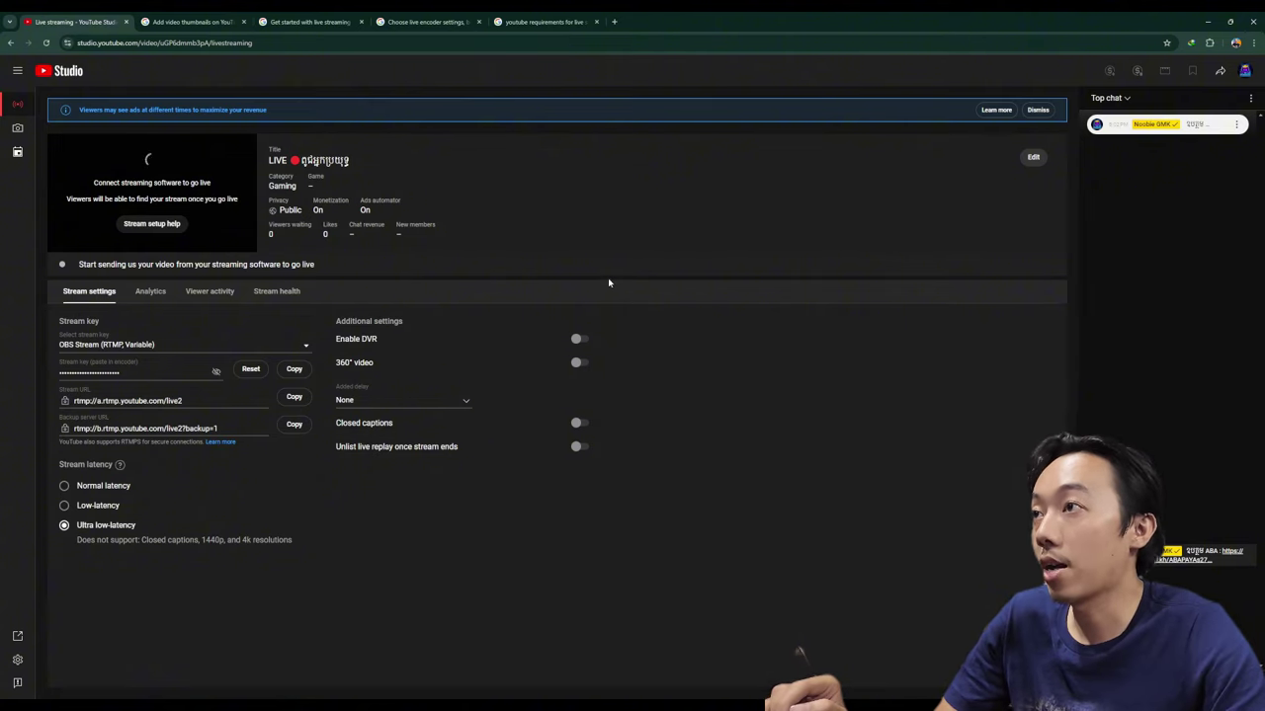
left_click(309, 22)
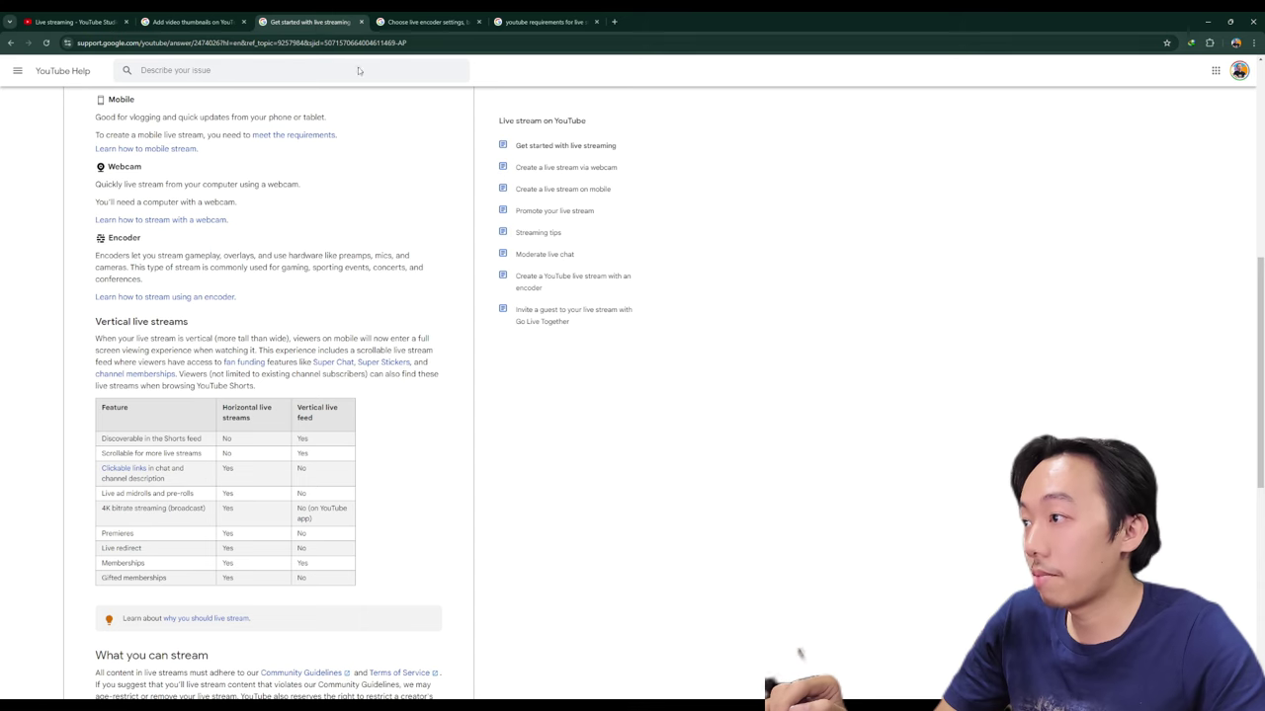
left_click(427, 21)
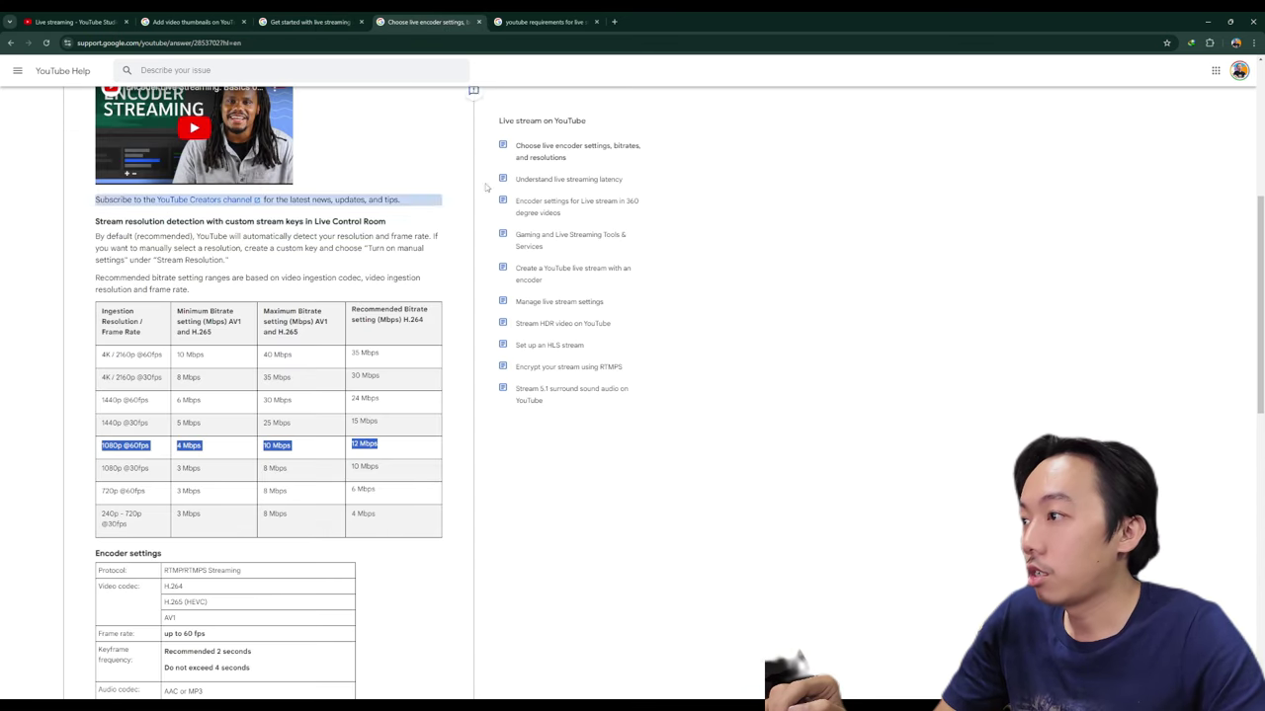
left_click(250, 450)
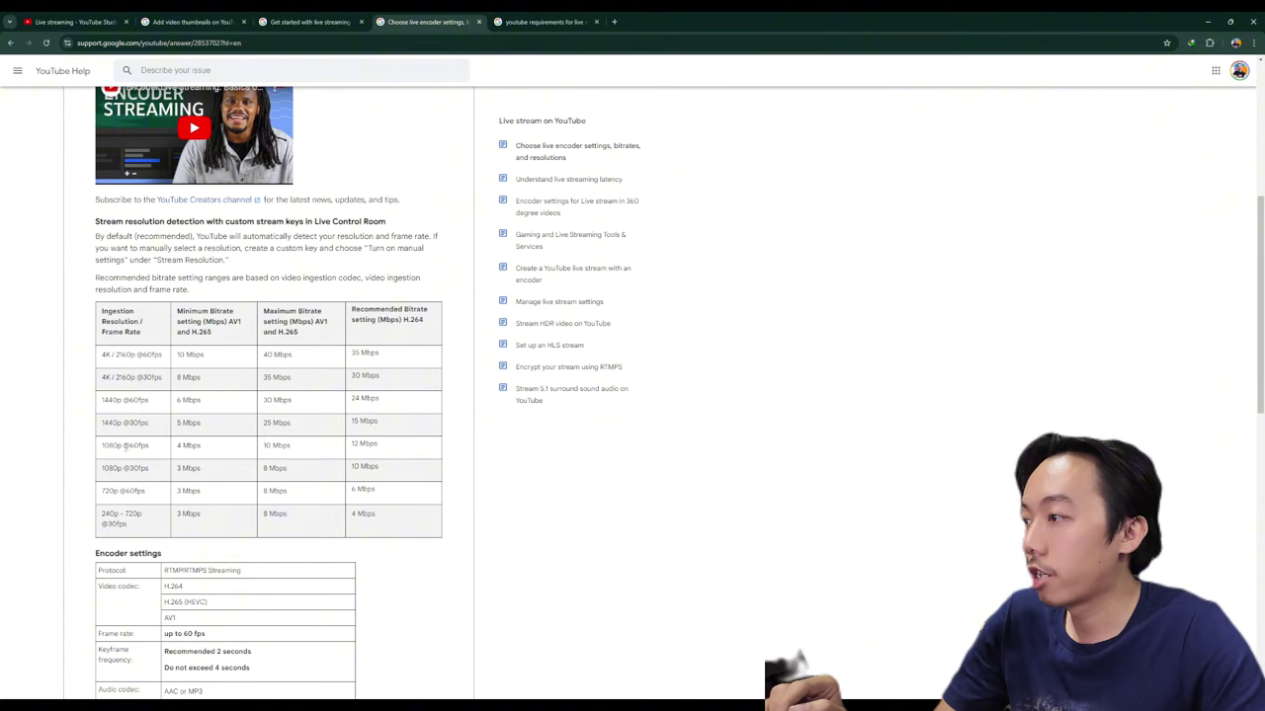
left_click_drag(102, 446, 409, 456)
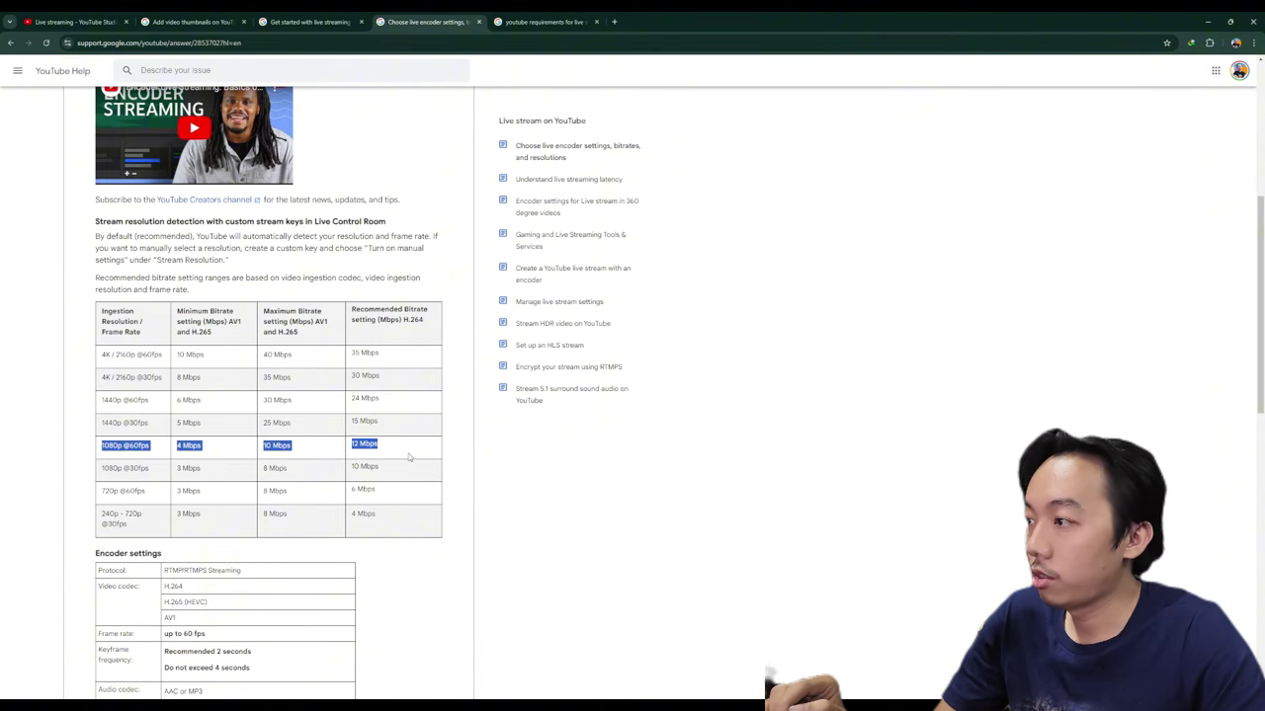
left_click(413, 458)
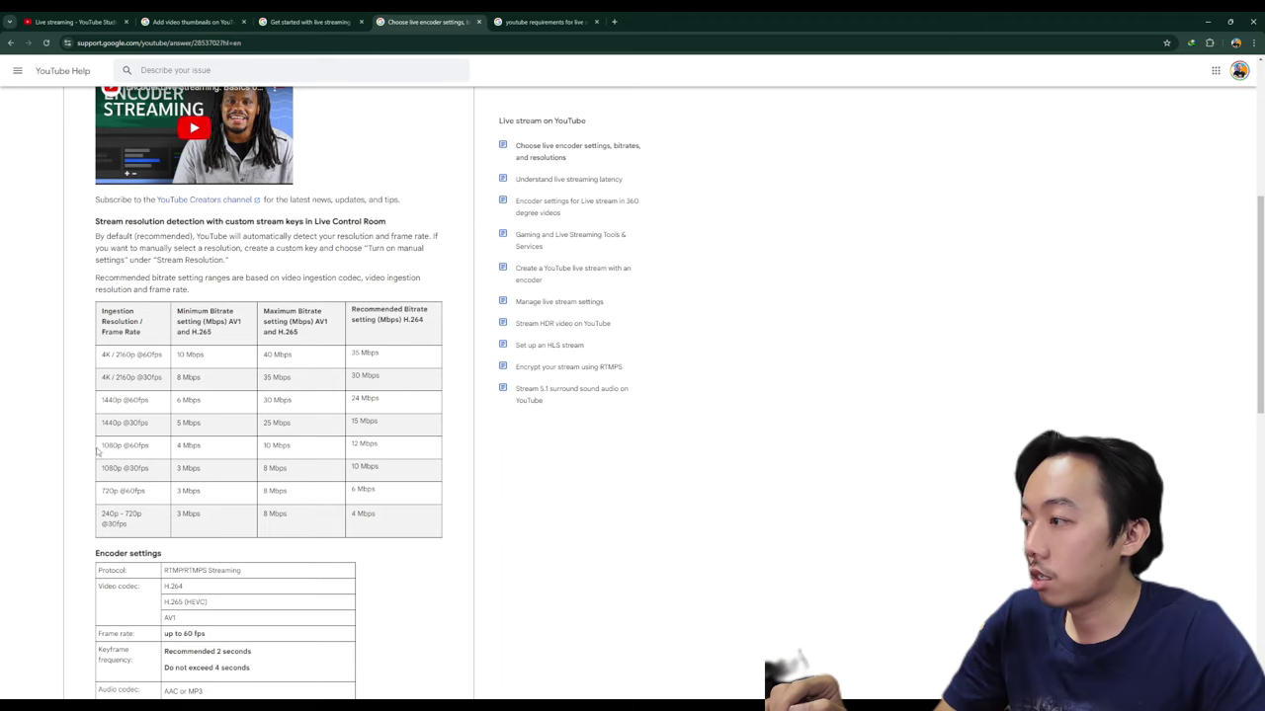
left_click_drag(99, 446, 412, 448)
left_click(412, 451)
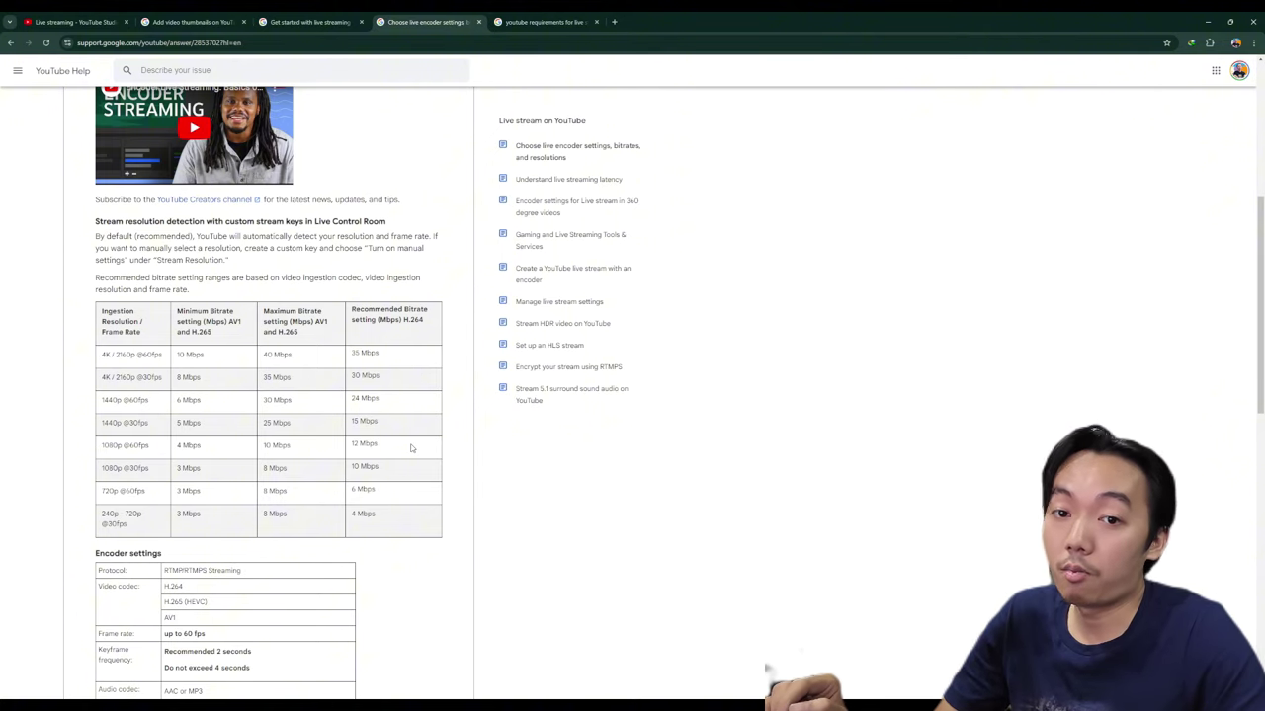
left_click_drag(412, 449, 332, 450)
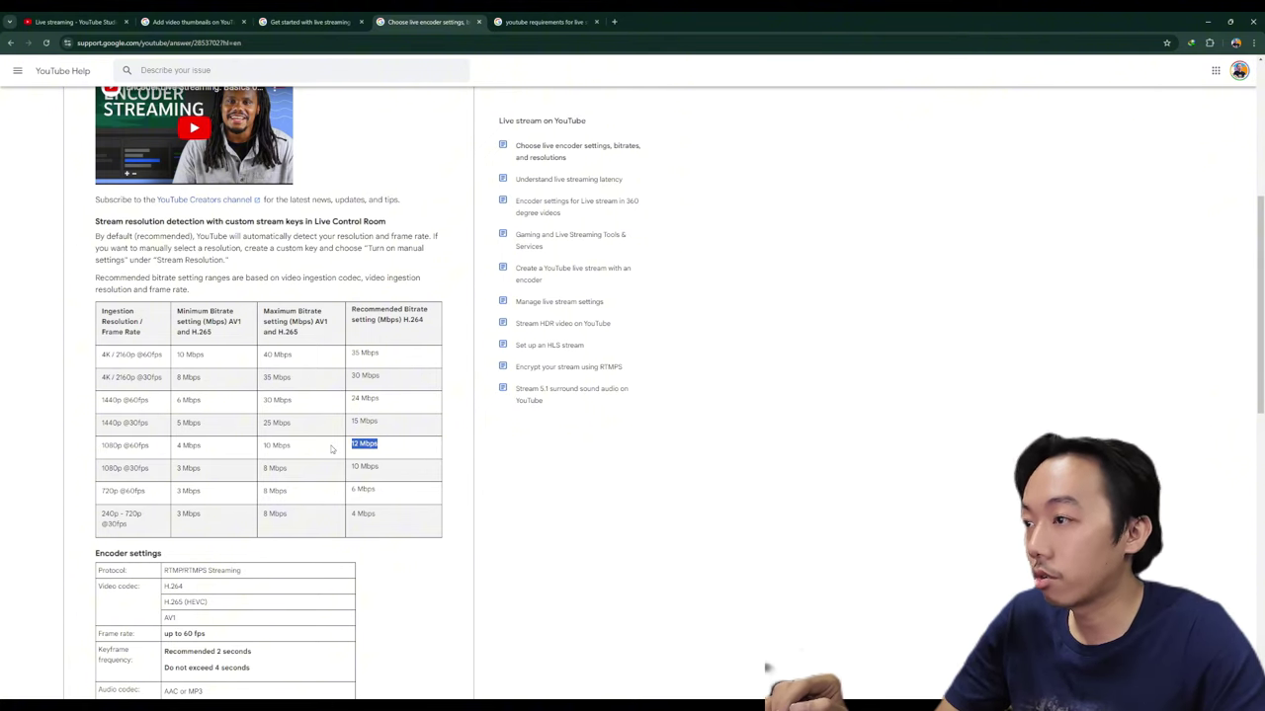
left_click_drag(100, 364, 120, 355)
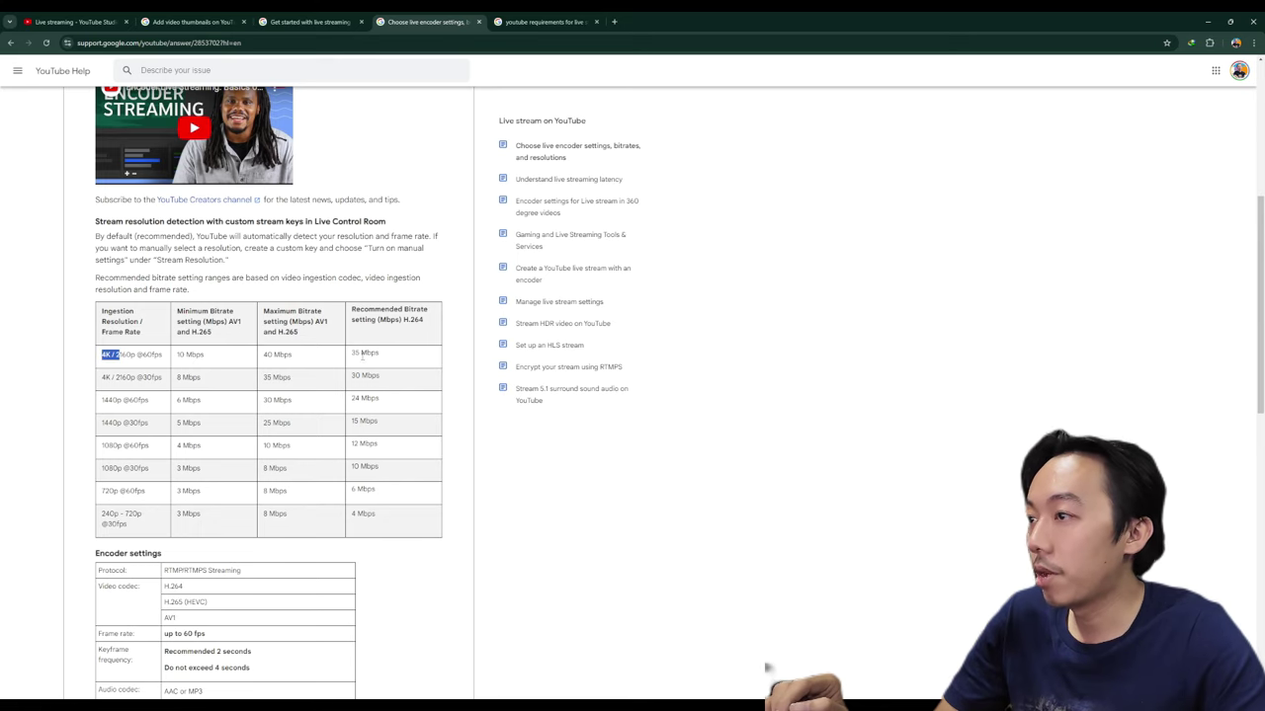
left_click_drag(352, 353, 407, 359)
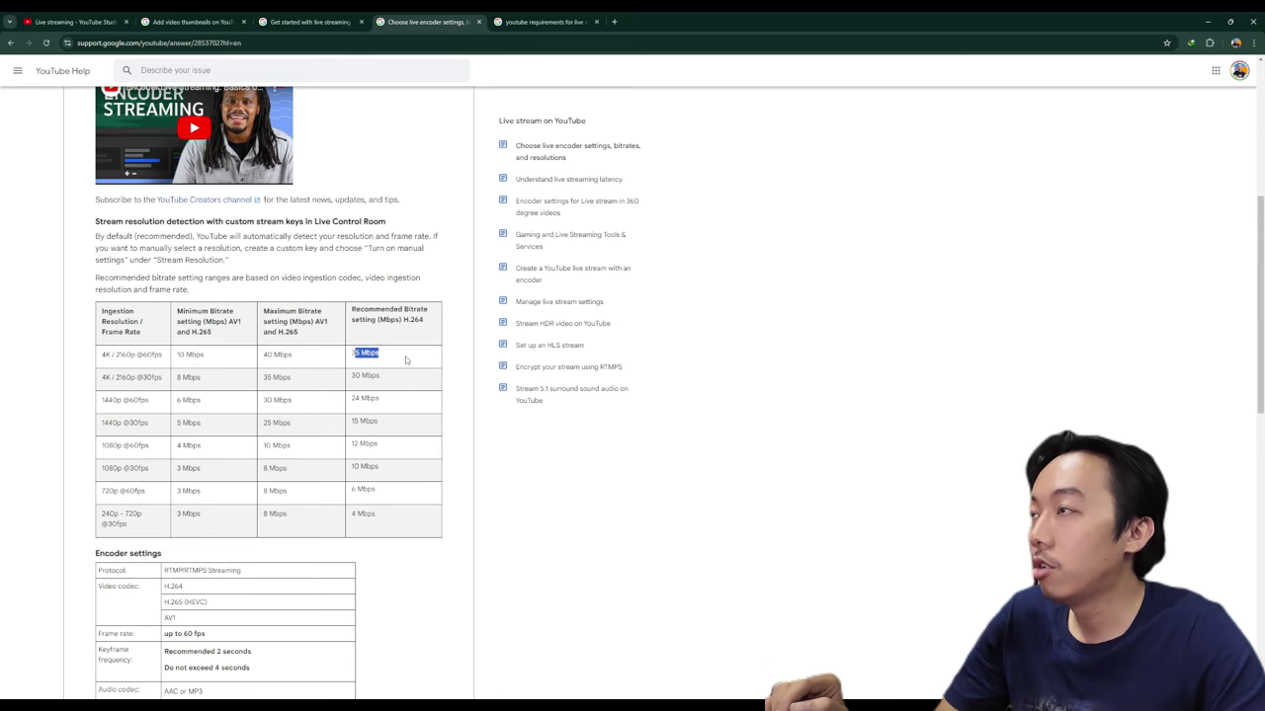
left_click(285, 42)
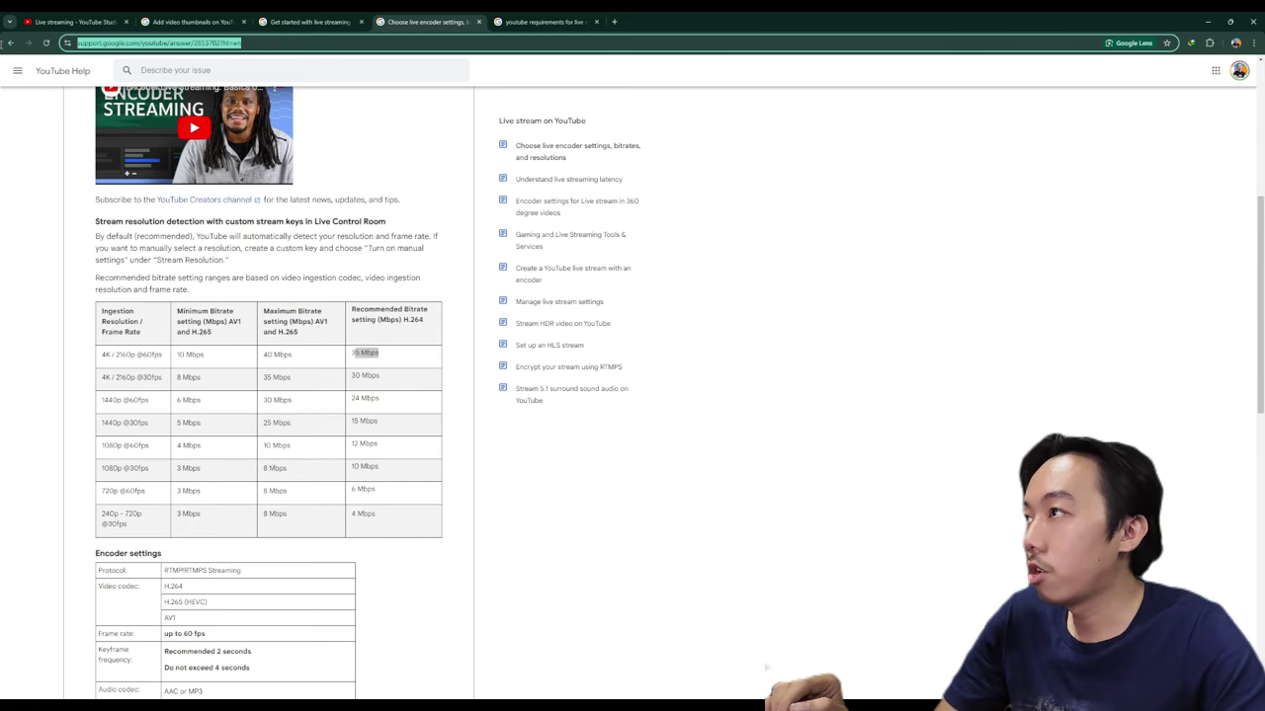
left_click(391, 370)
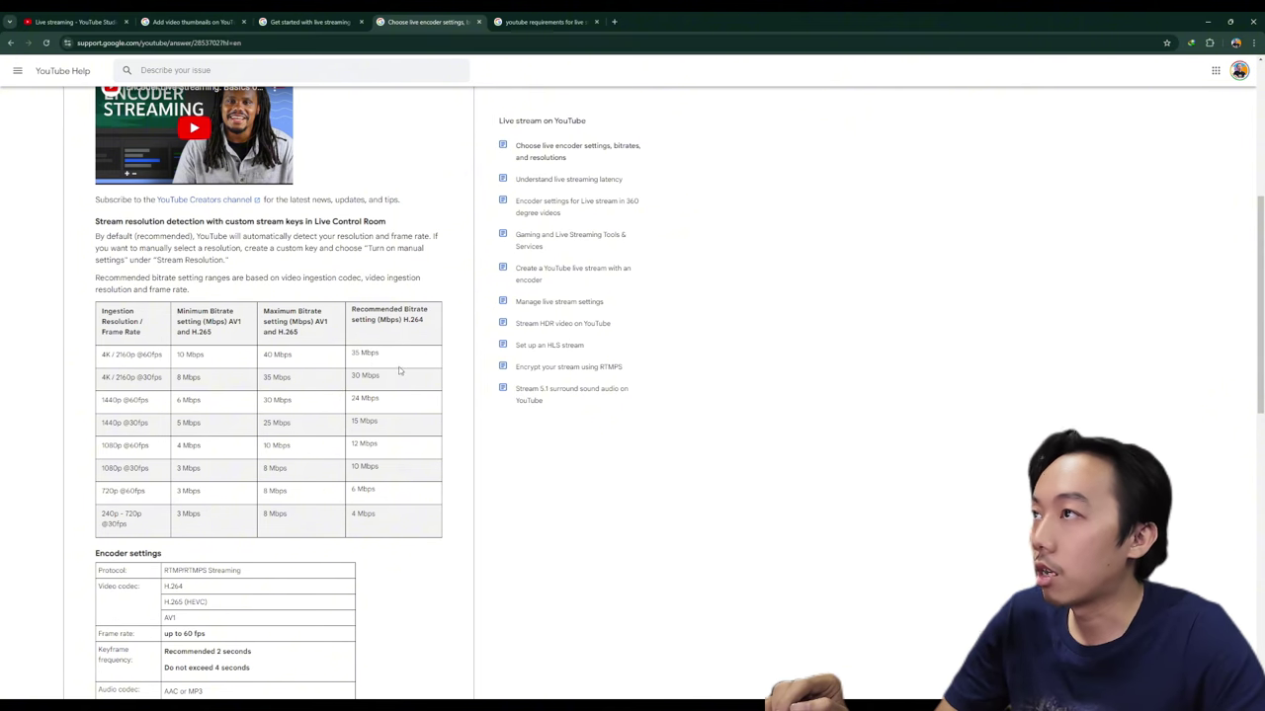
scroll(401, 372, "up", 1)
left_click(71, 21)
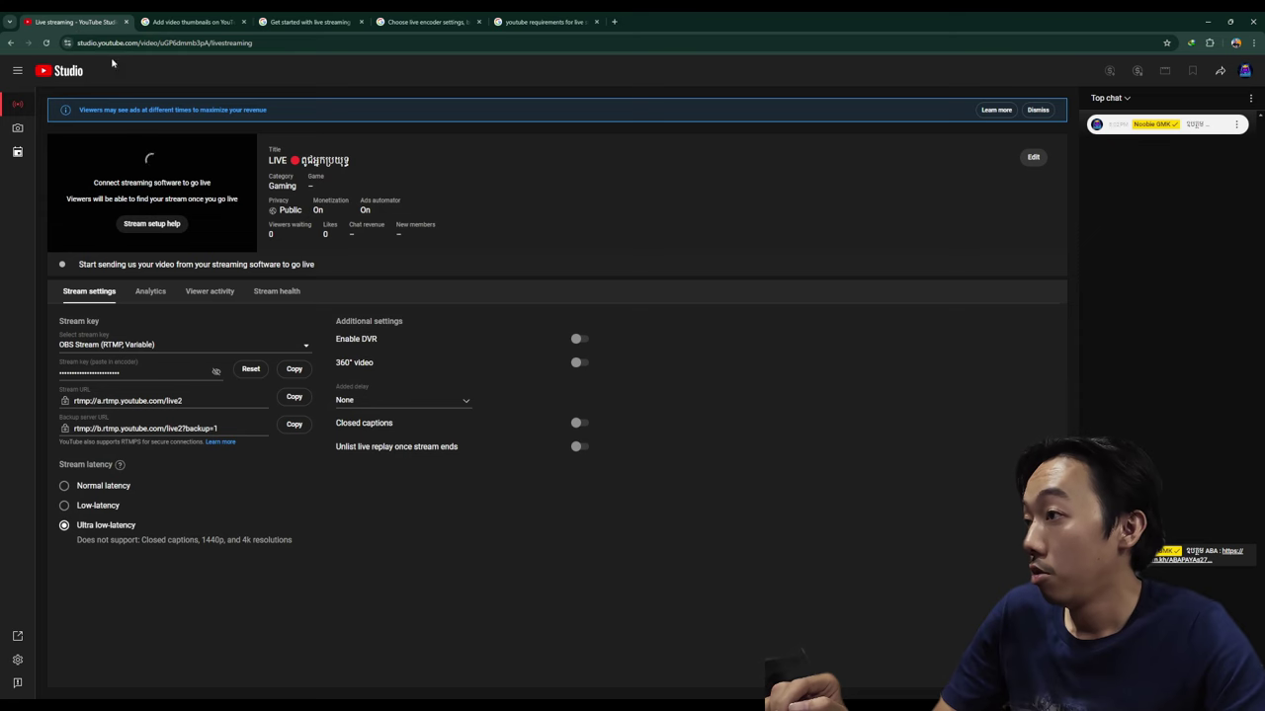